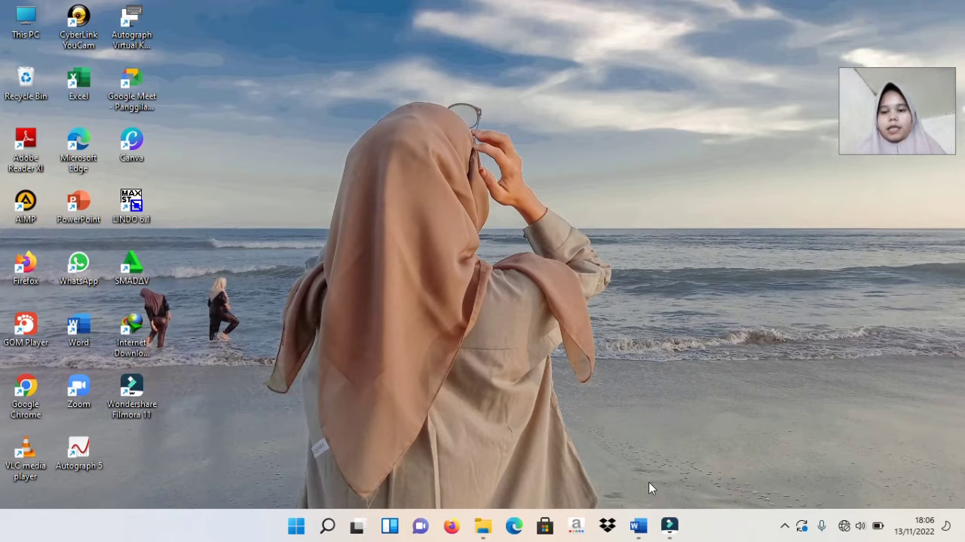
Review the tailor's linear programming problem and its mathematical model in the Word document "soal riset operasi"
mouse_move(638, 525)
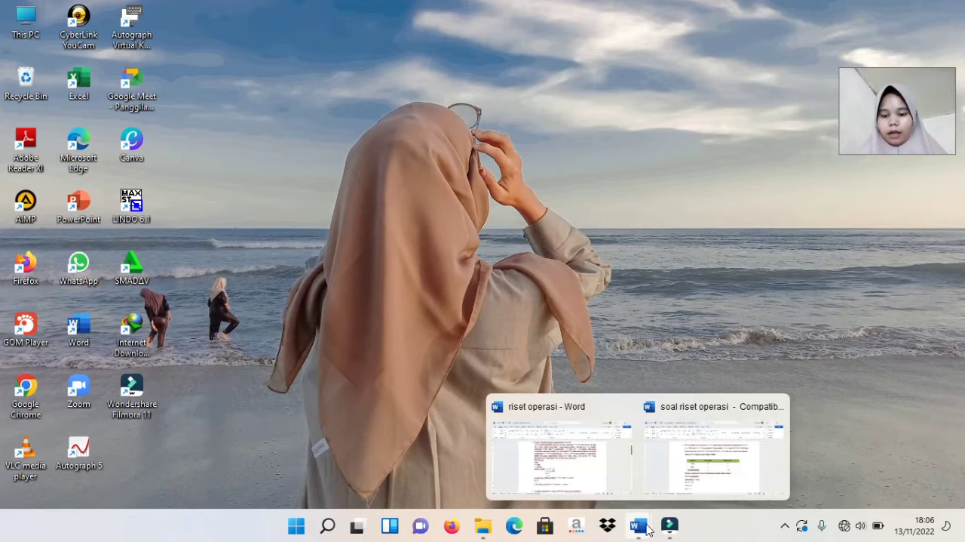
click(697, 446)
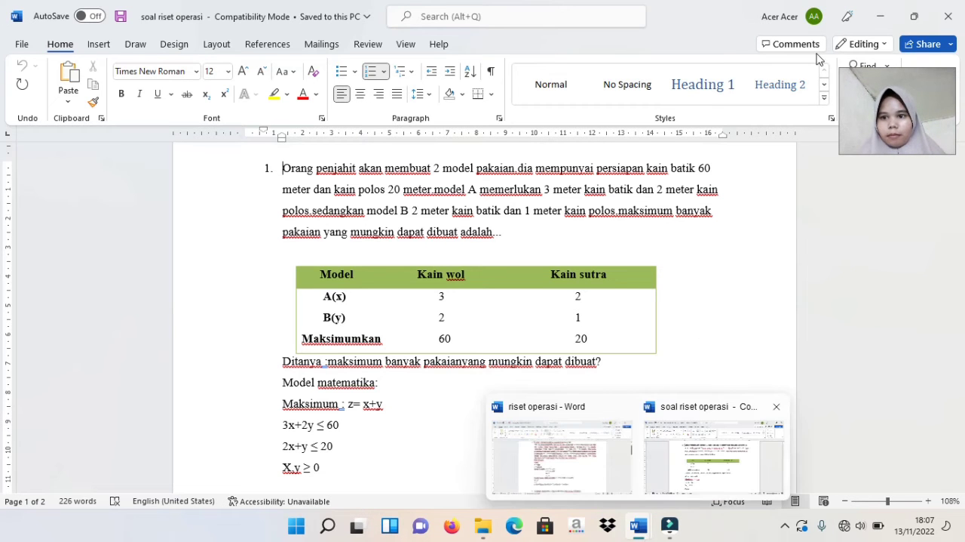
click(881, 16)
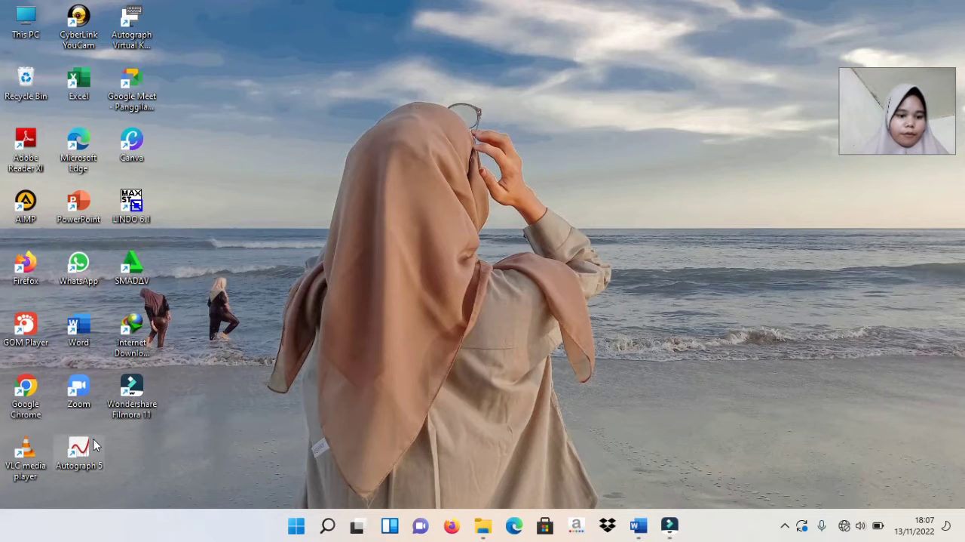
Start Autograph 5 at the Advanced level and create a new 2D graph page
double_click(94, 446)
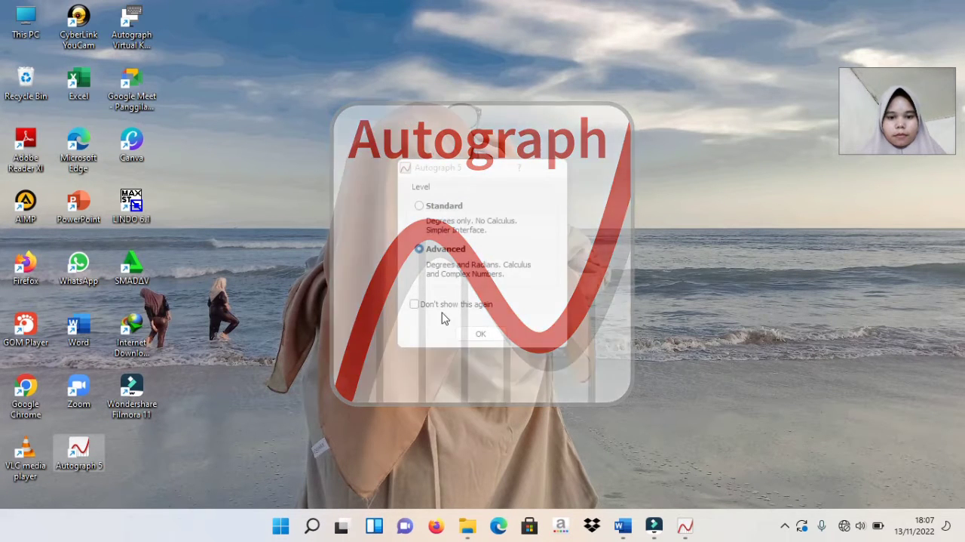
click(468, 333)
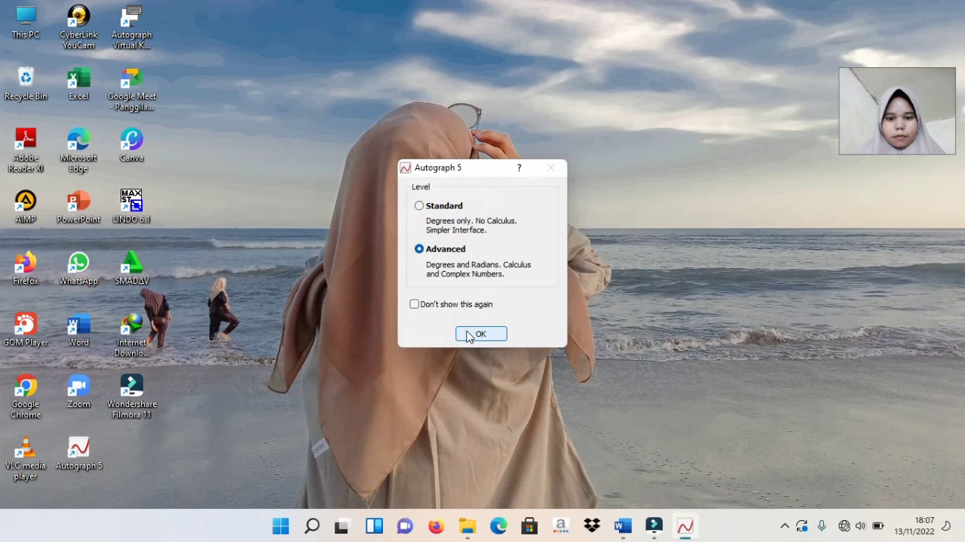
click(476, 334)
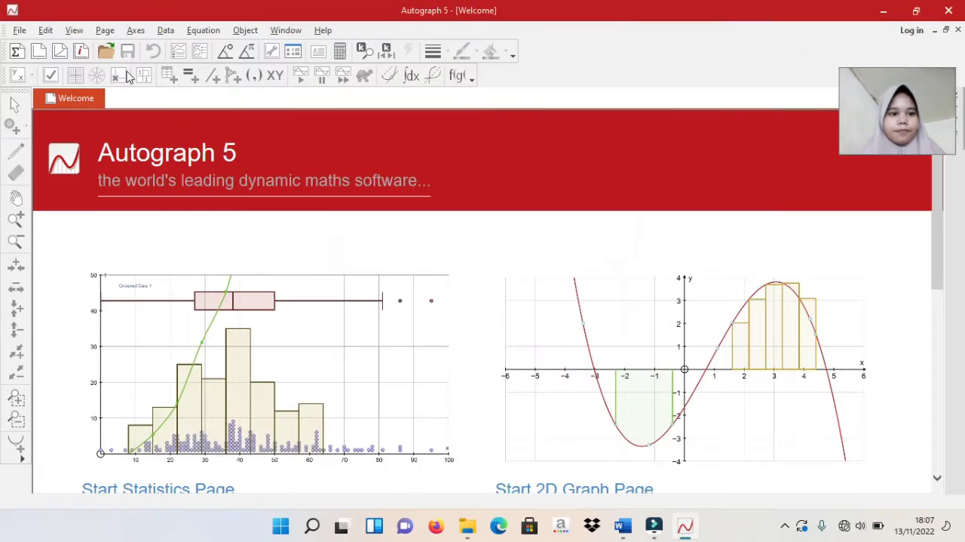
click(20, 32)
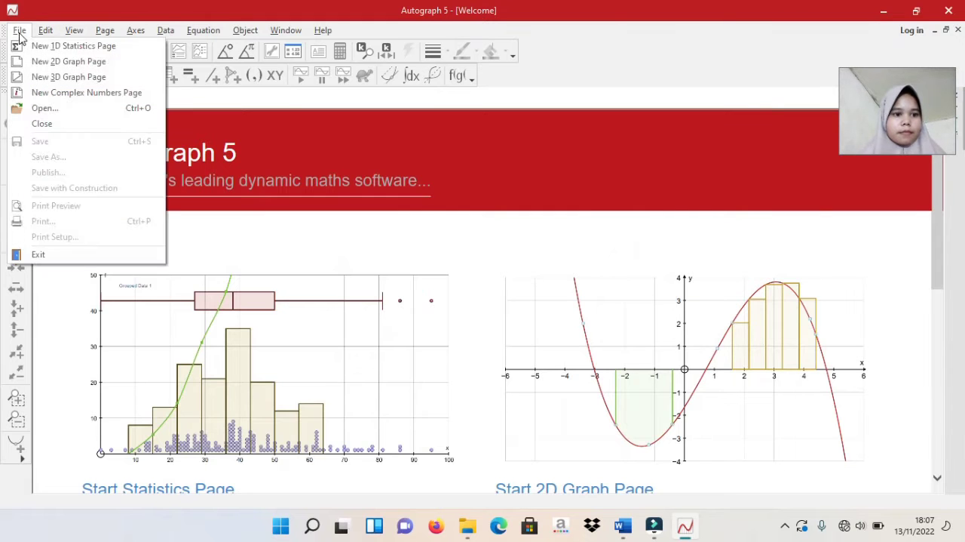
click(44, 61)
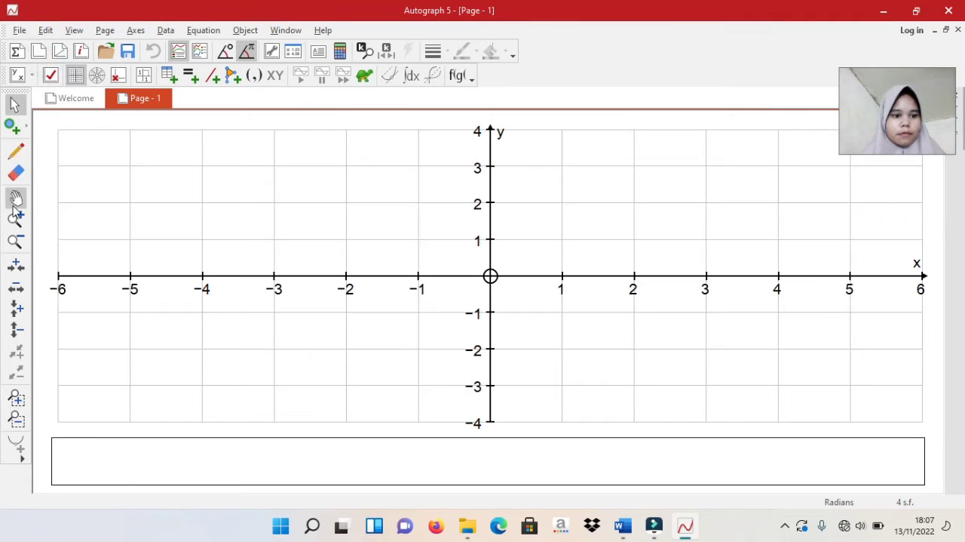
click(16, 242)
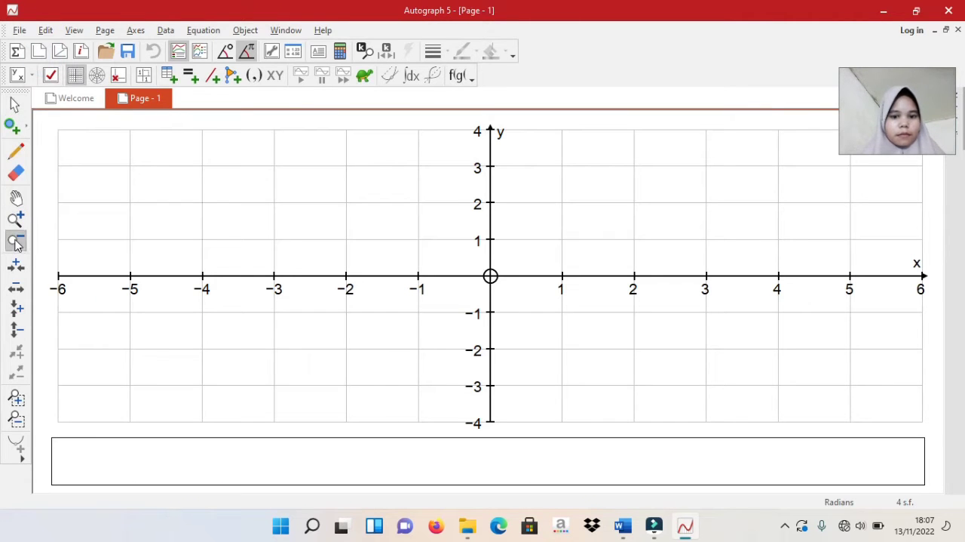
click(492, 276)
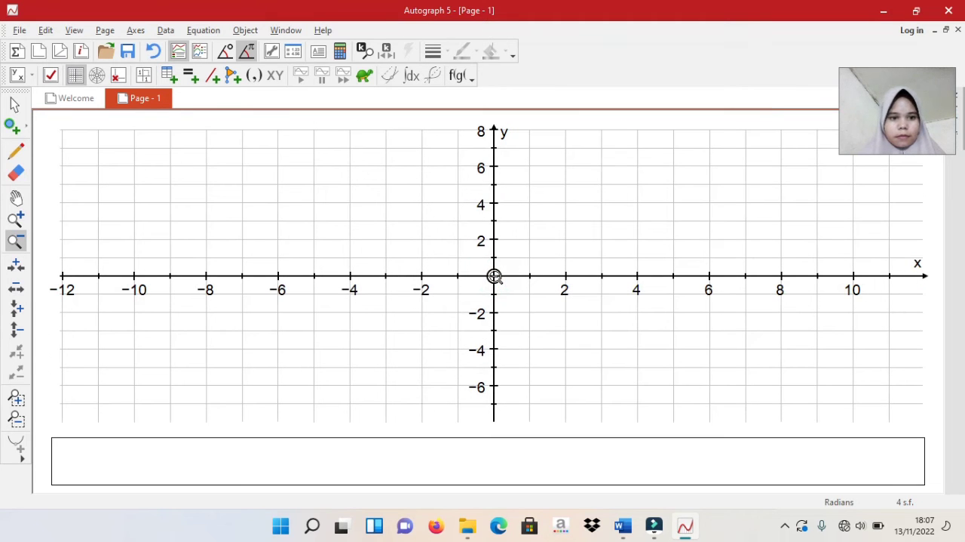
click(13, 108)
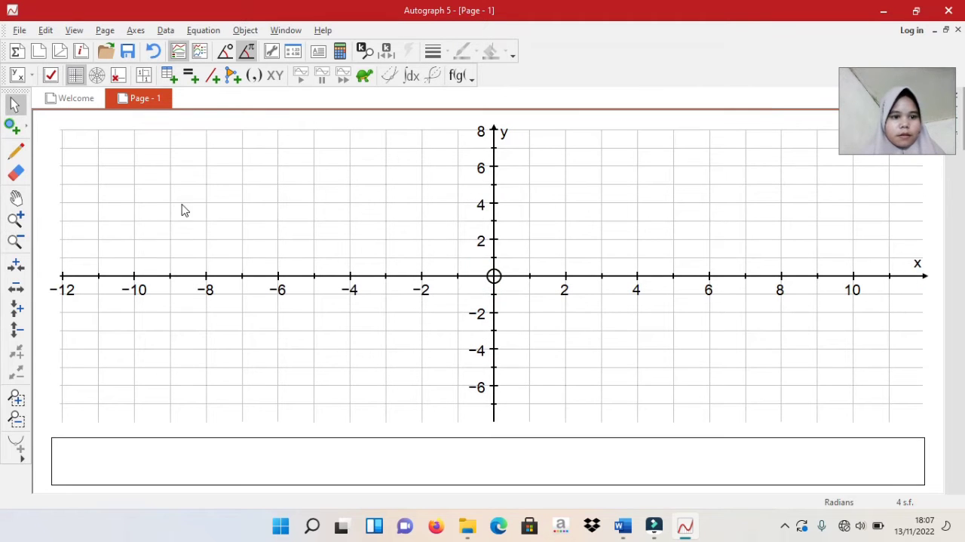
Check the first constraint in the "soal riset operasi" document and add the inequality 3x+2y≤60 to the graph page
click(205, 32)
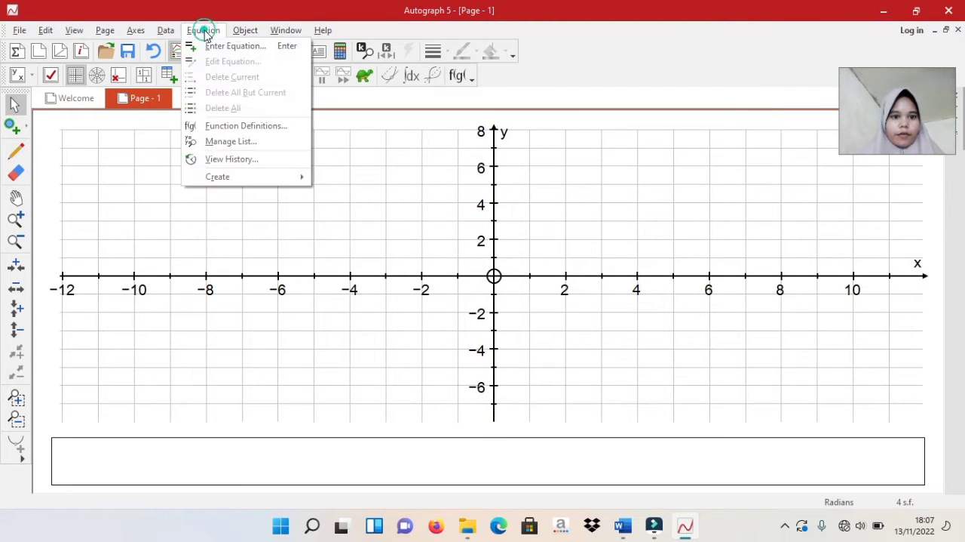
click(214, 42)
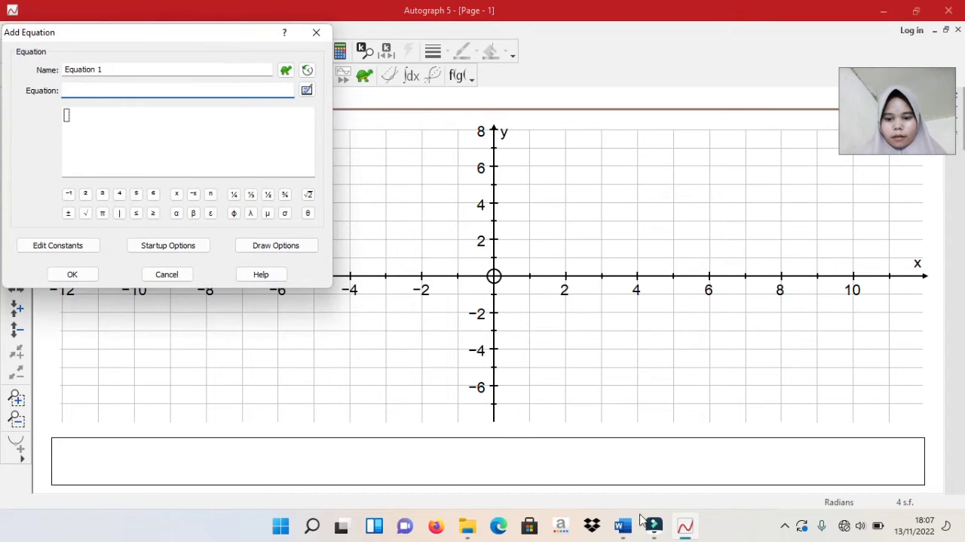
mouse_move(620, 525)
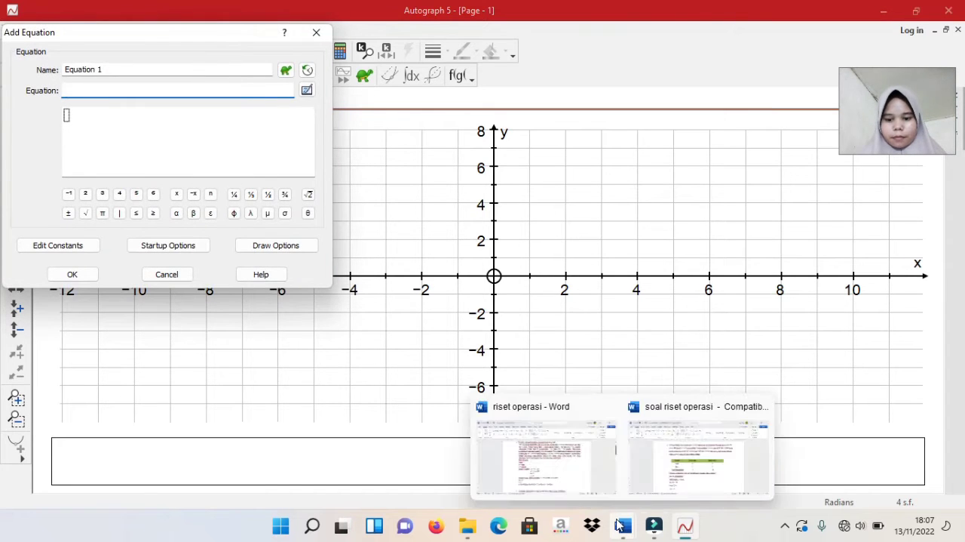
click(648, 458)
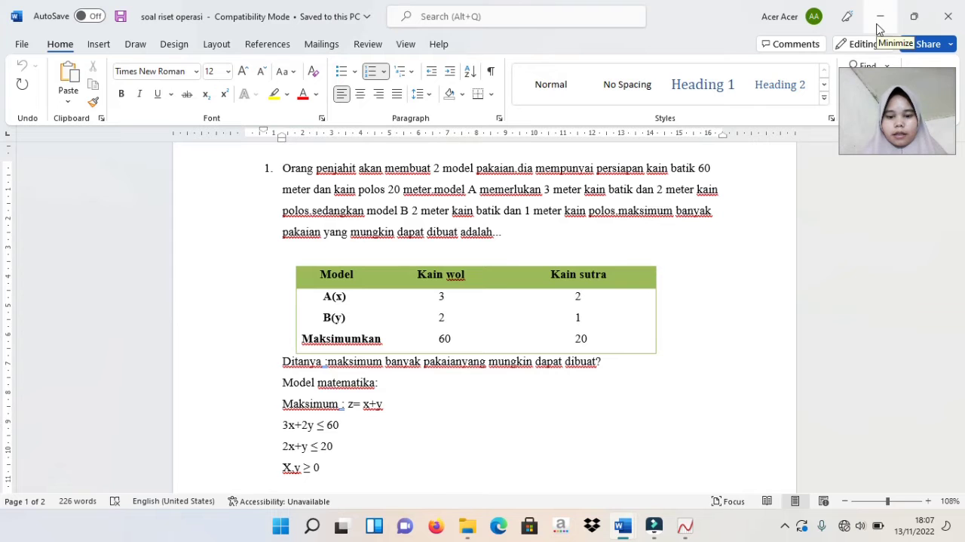
mouse_move(682, 526)
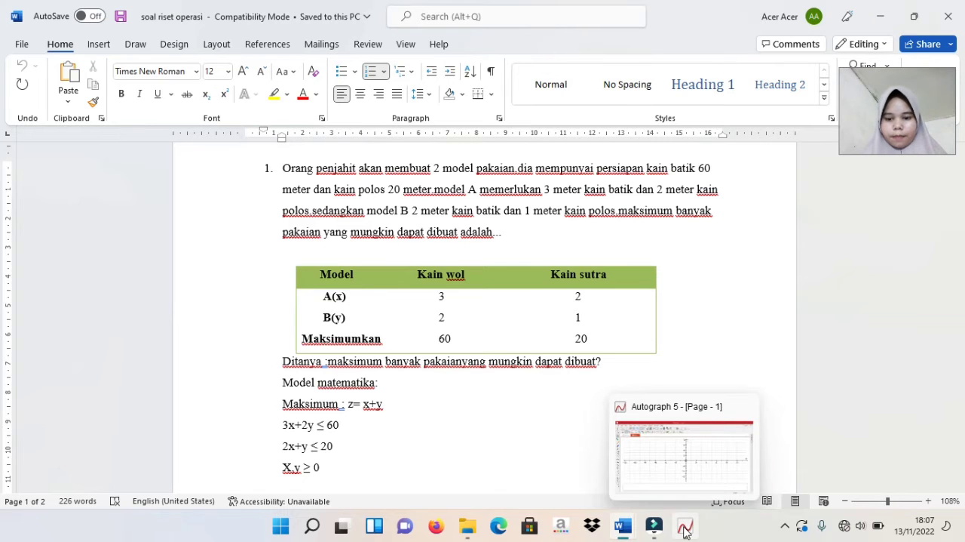
click(662, 464)
text(3)
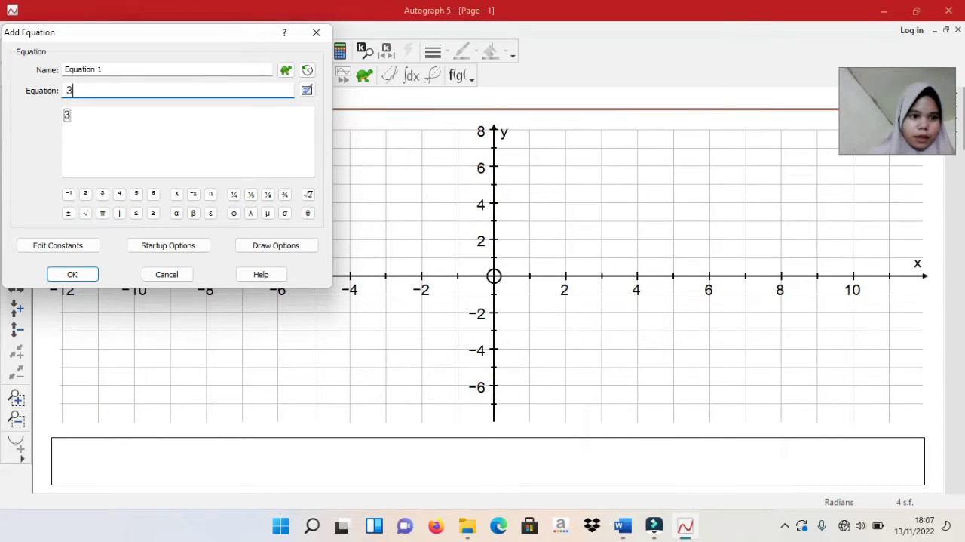
text(x)
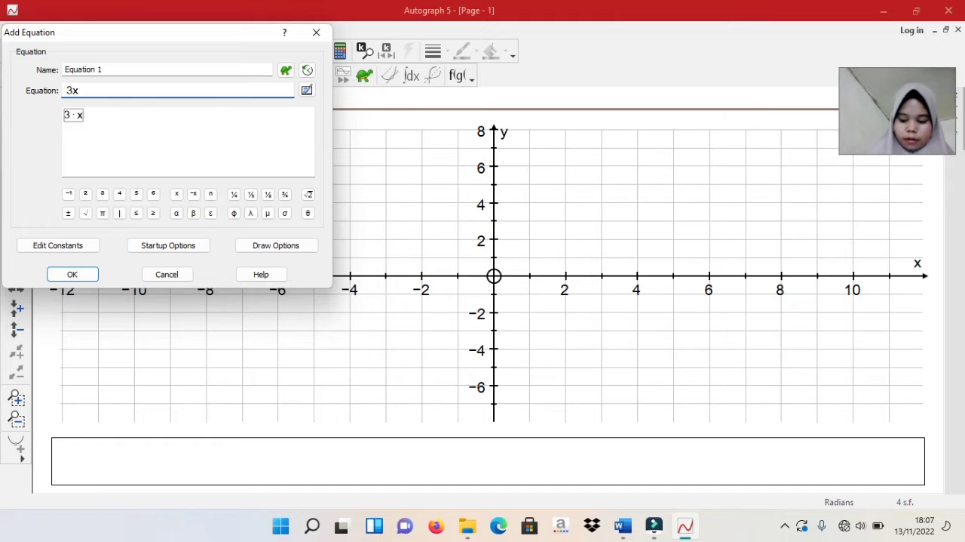
text(+2y)
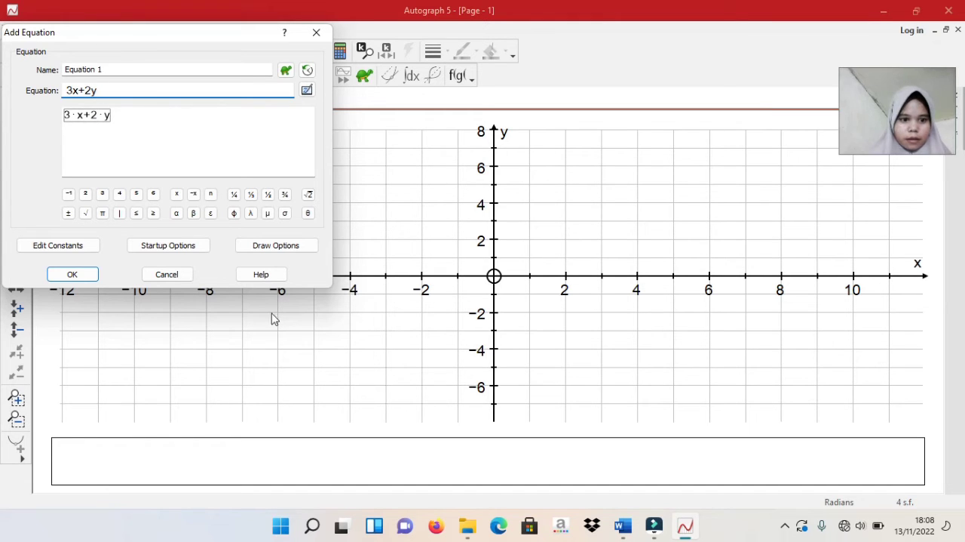
click(137, 213)
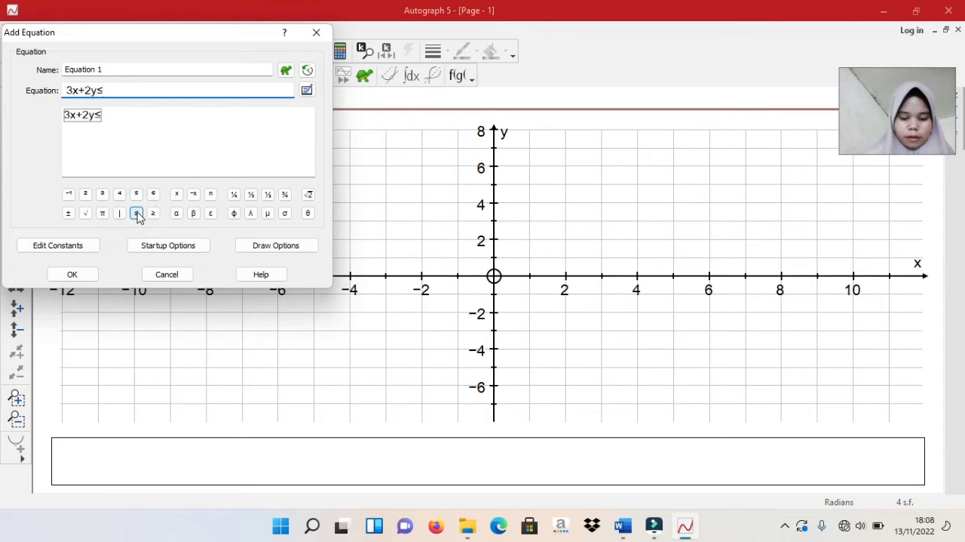
text(60)
click(79, 274)
Add the inequality 2x+y≤40 to the graph page as the second equation
click(15, 242)
click(494, 275)
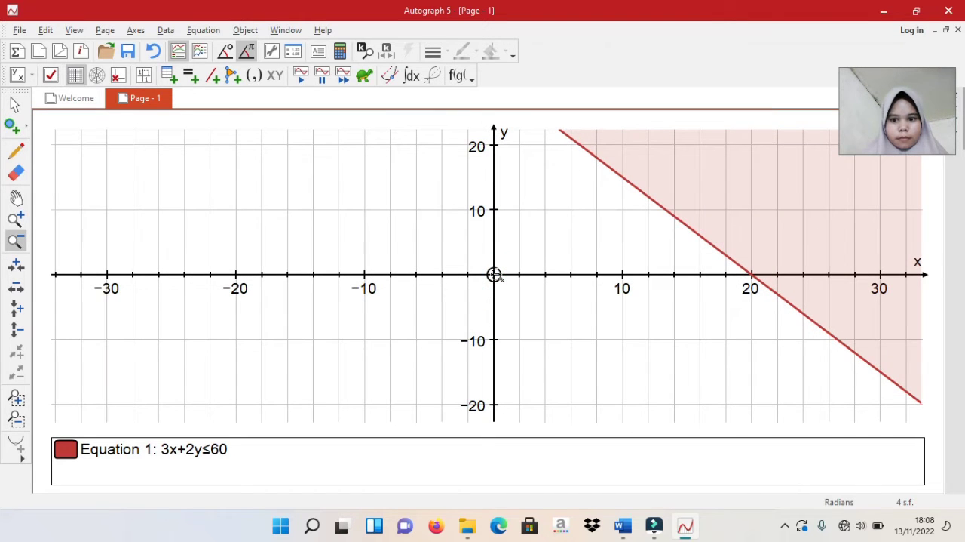
click(494, 275)
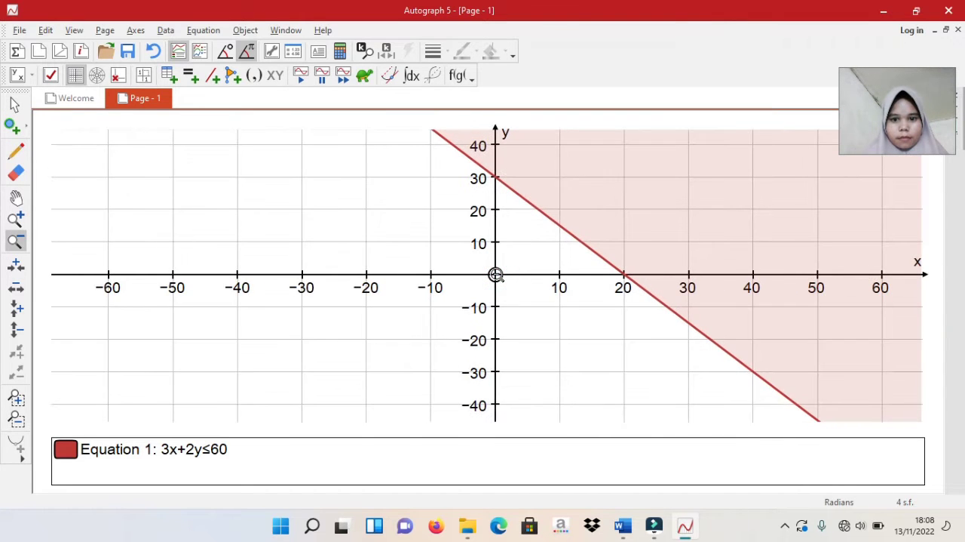
click(214, 30)
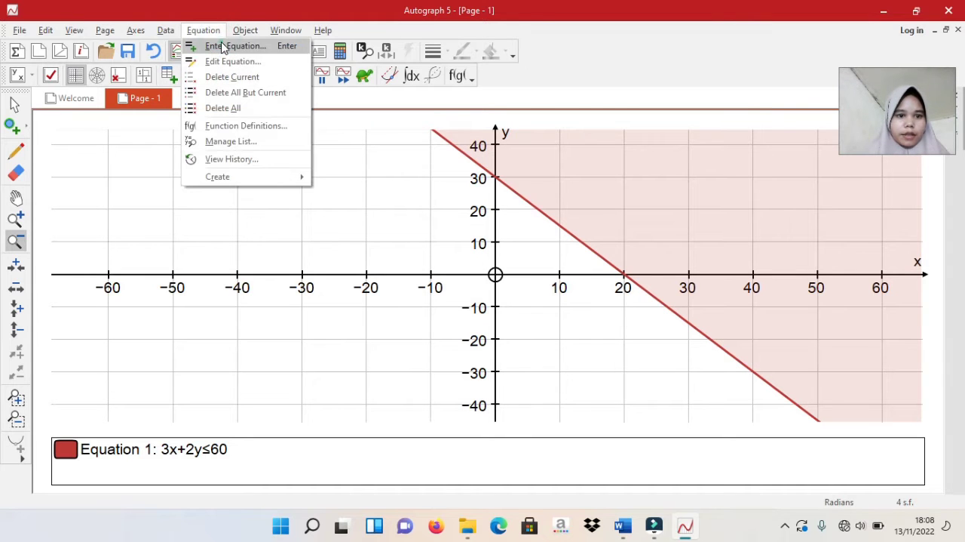
click(222, 47)
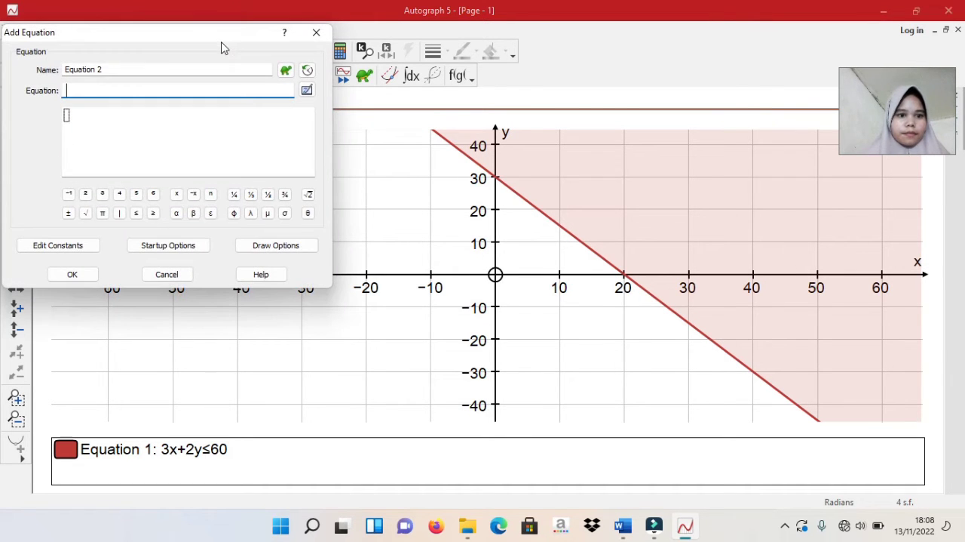
text(2x)
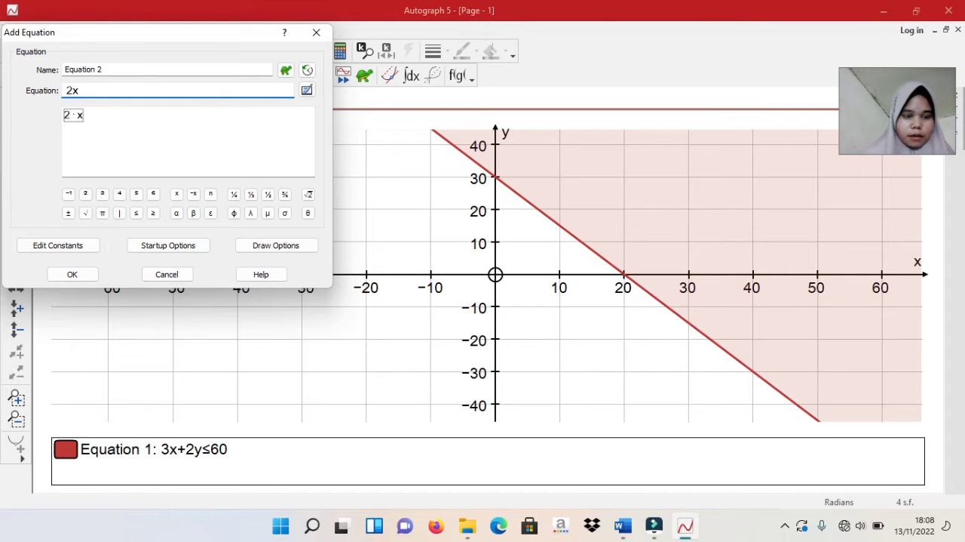
text(+)
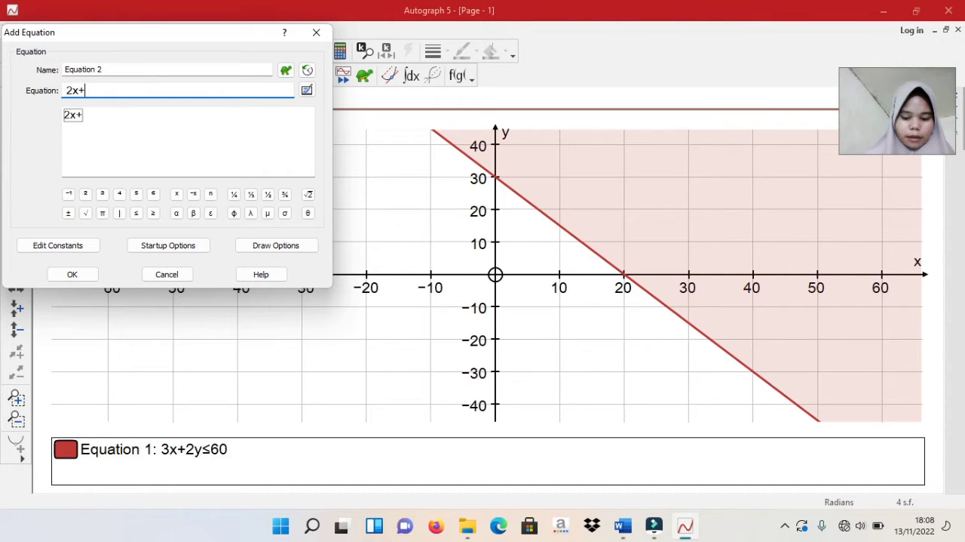
text(y)
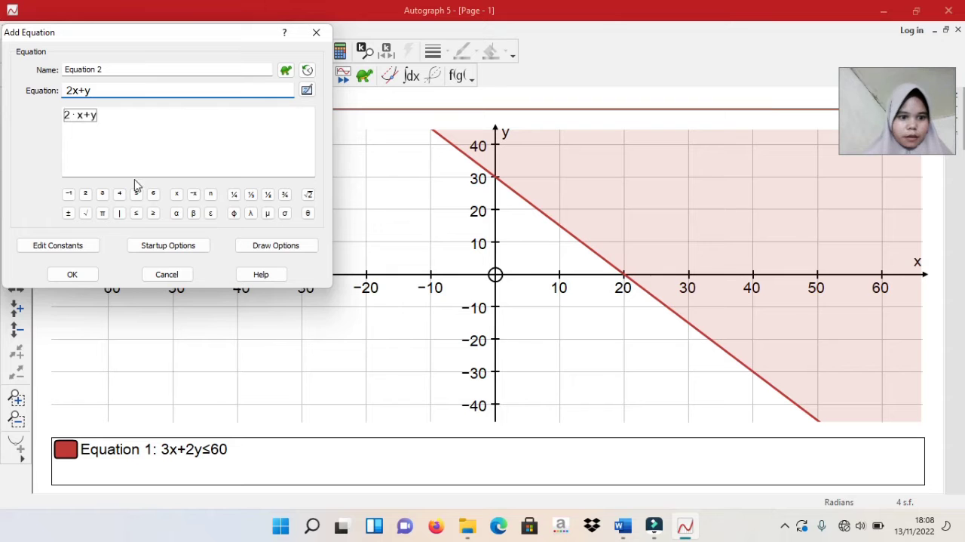
click(137, 214)
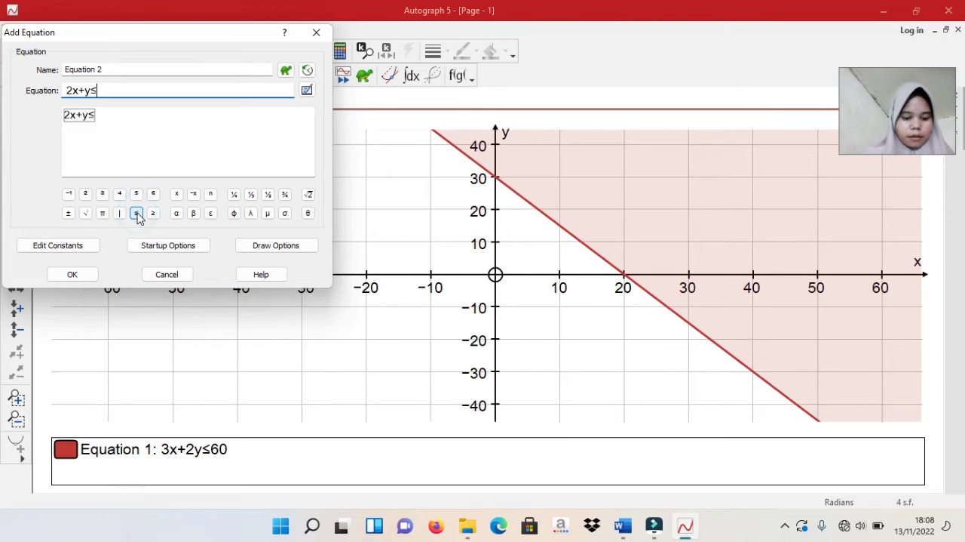
text(40)
click(73, 277)
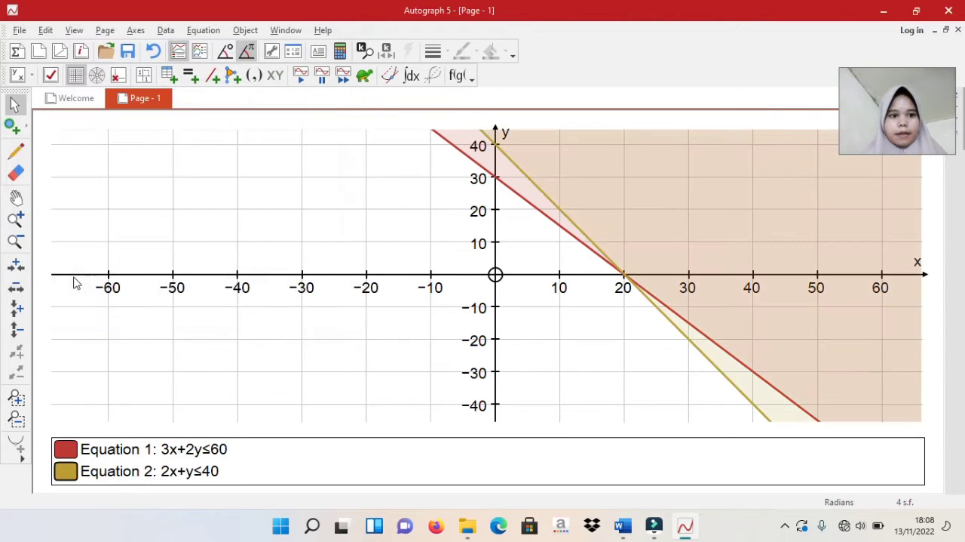
Add the non-negativity constraint x≥0 to the graph page as the third equation
click(206, 32)
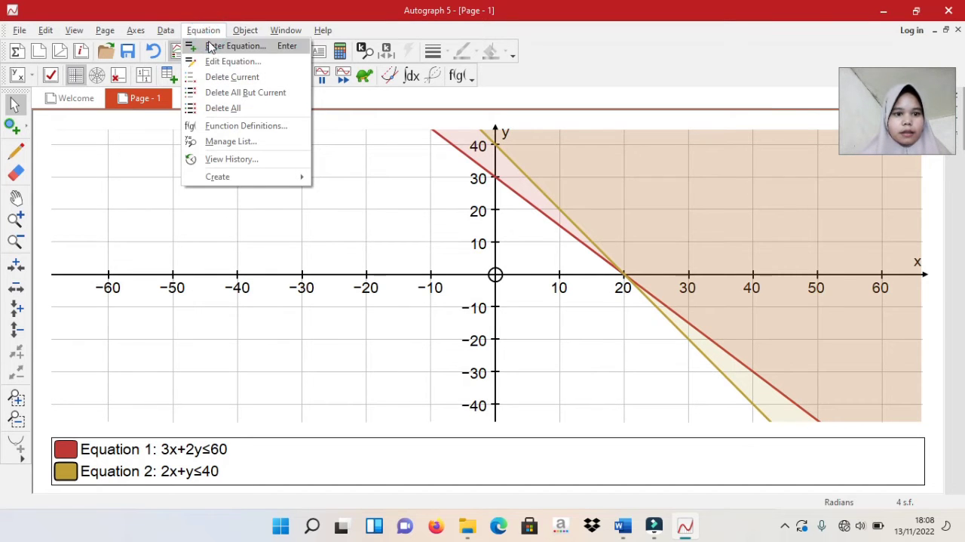
click(205, 34)
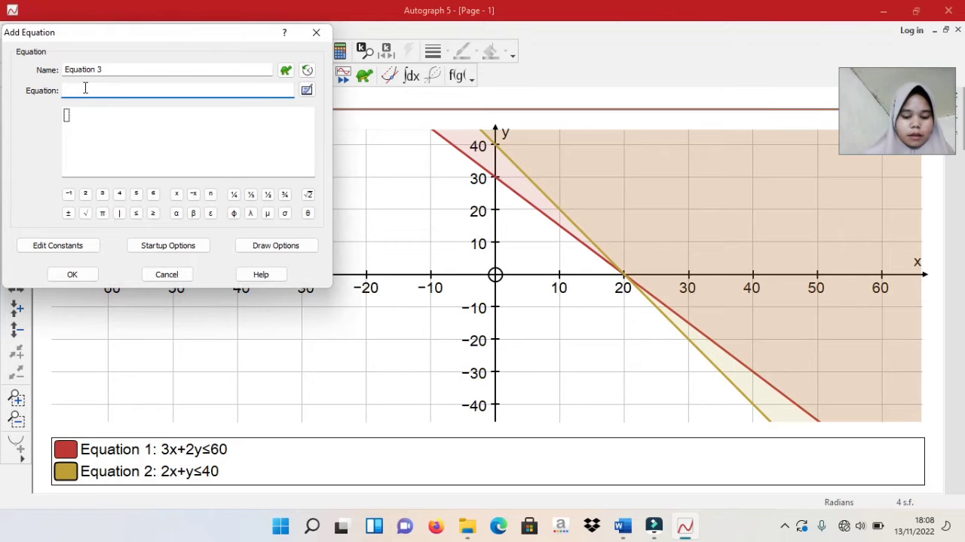
text(x)
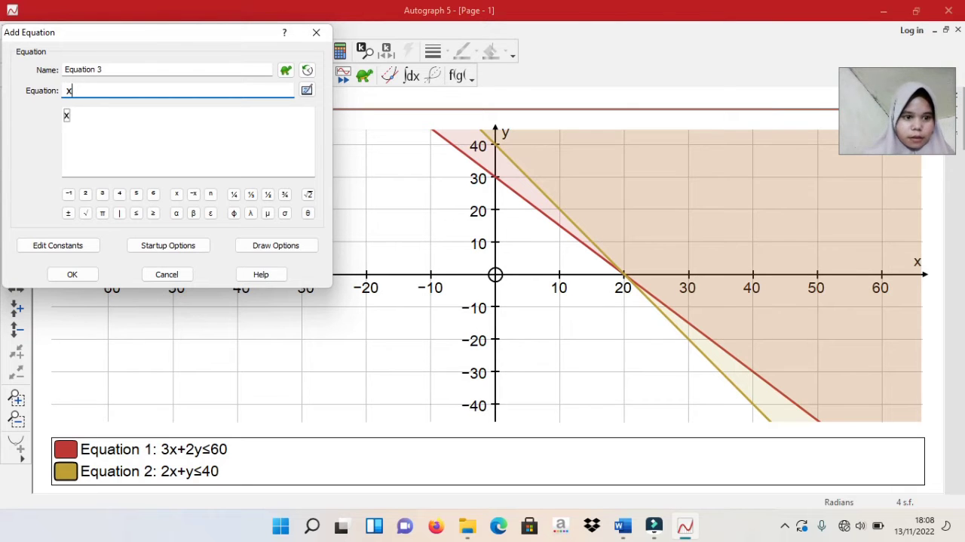
click(153, 214)
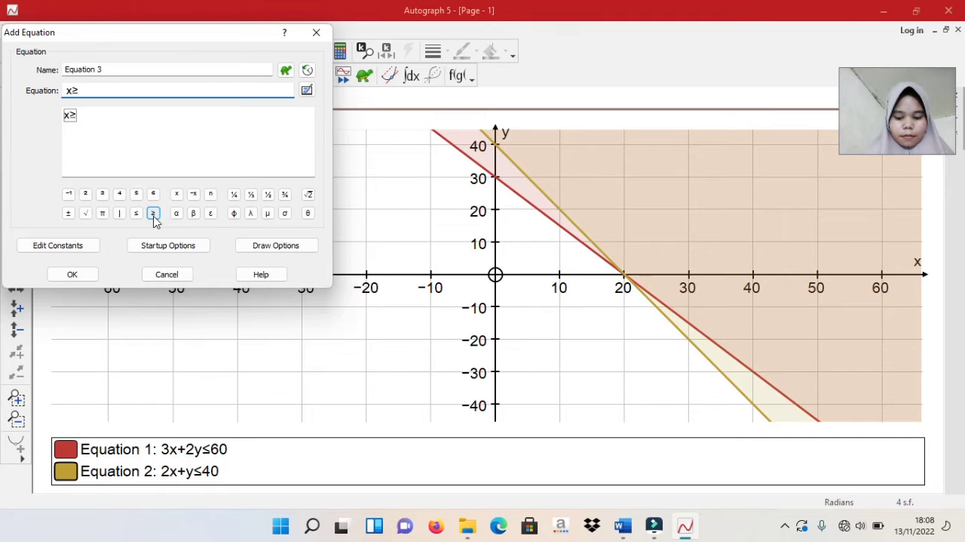
text(0)
key(BackSpace)
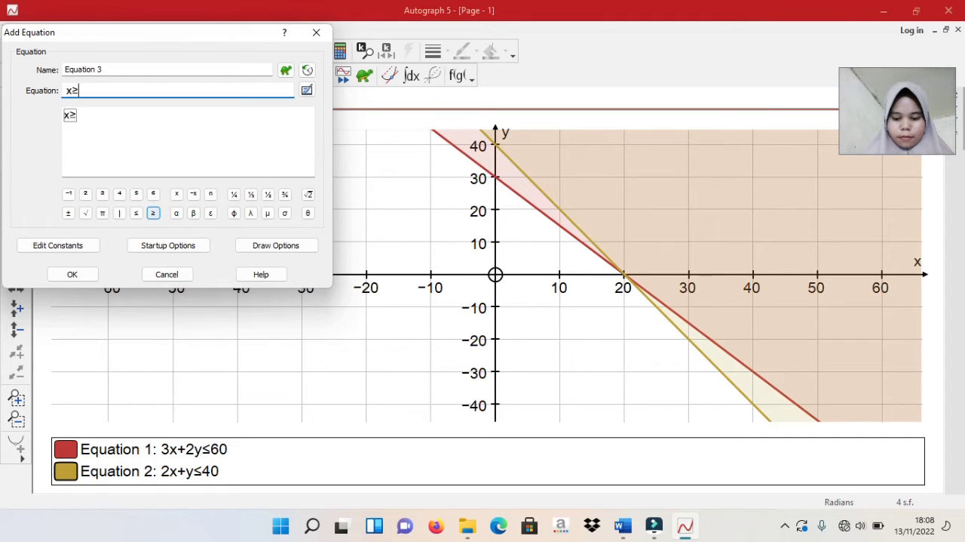
text(0)
click(59, 273)
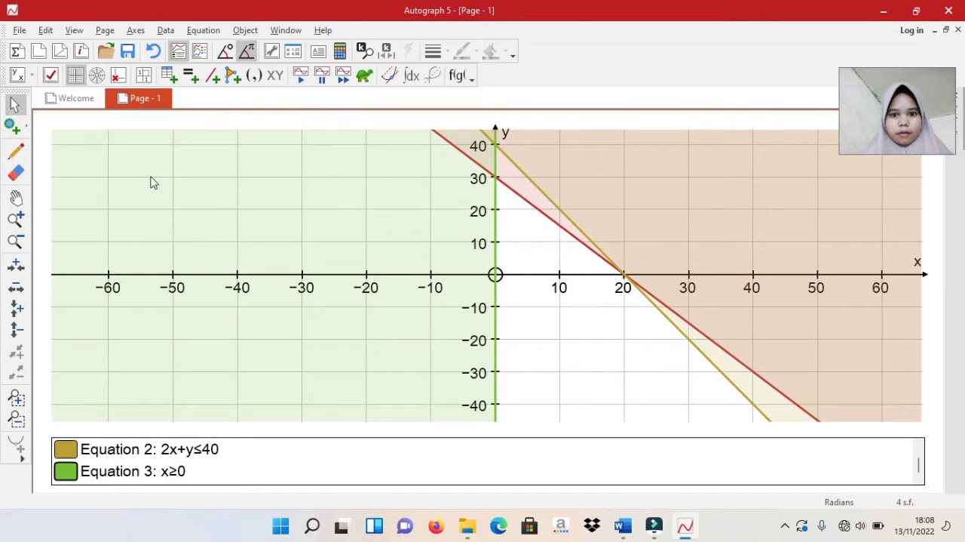
Add the non-negativity constraint y≥0 to the graph page as the fourth equation
click(211, 30)
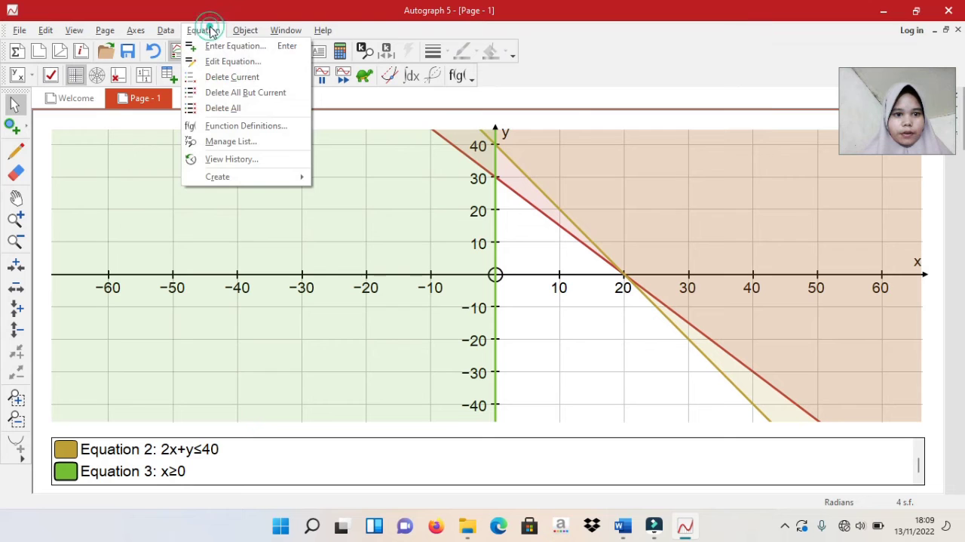
click(213, 47)
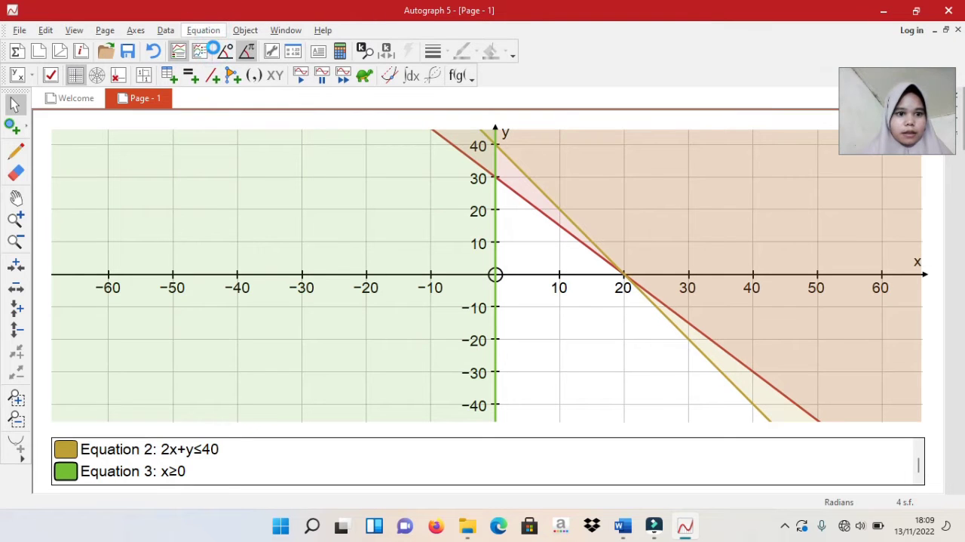
text(y)
click(153, 213)
text(0)
click(73, 275)
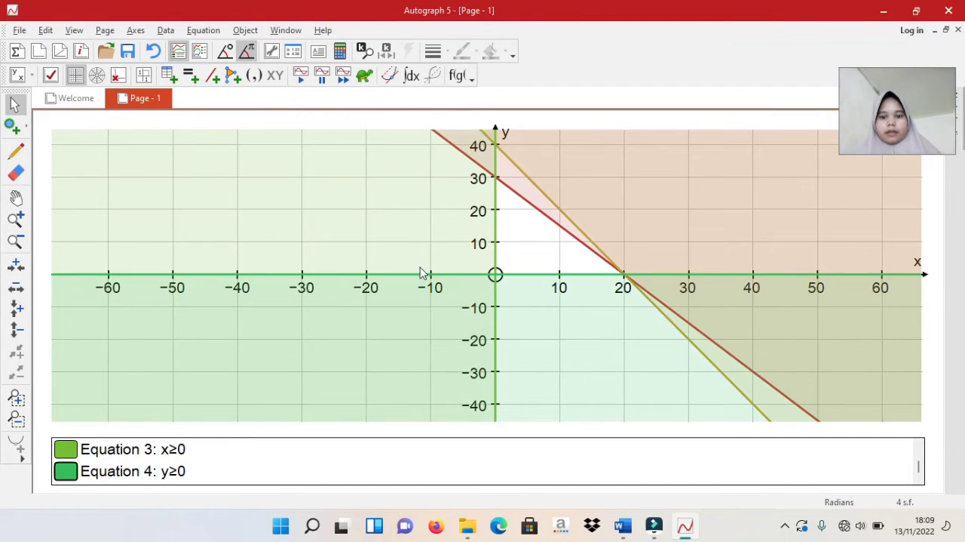
Add the inequality x+y≤0 to the graph page as the fifth equation
click(204, 30)
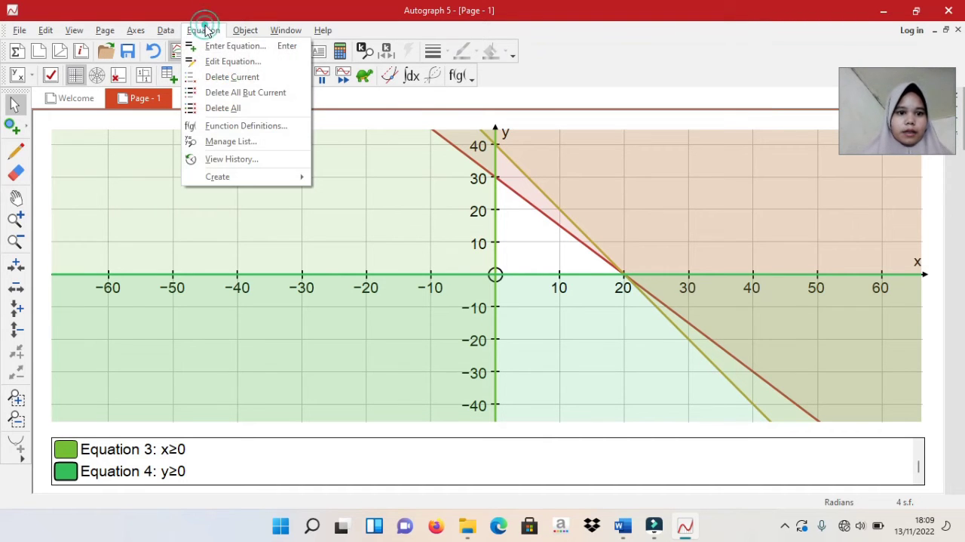
click(212, 45)
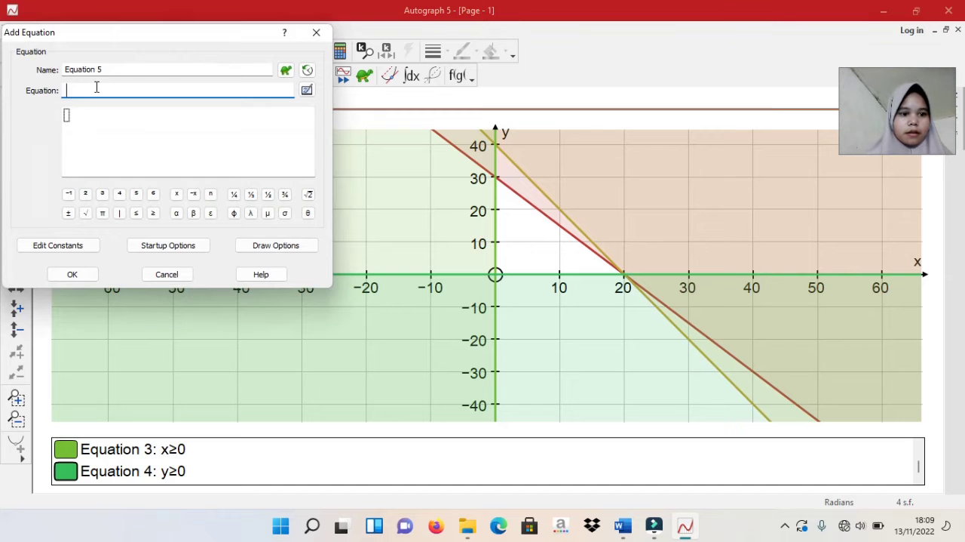
text(x+)
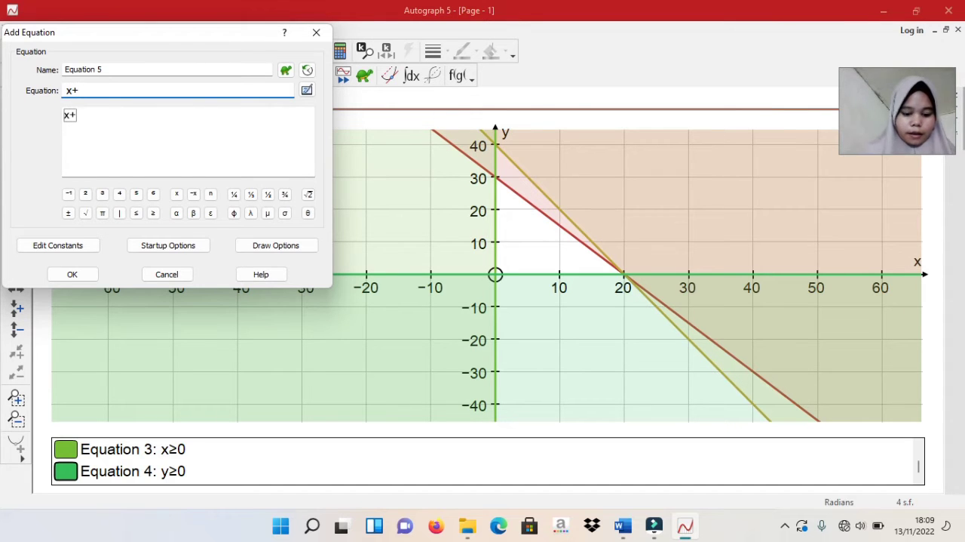
text(y)
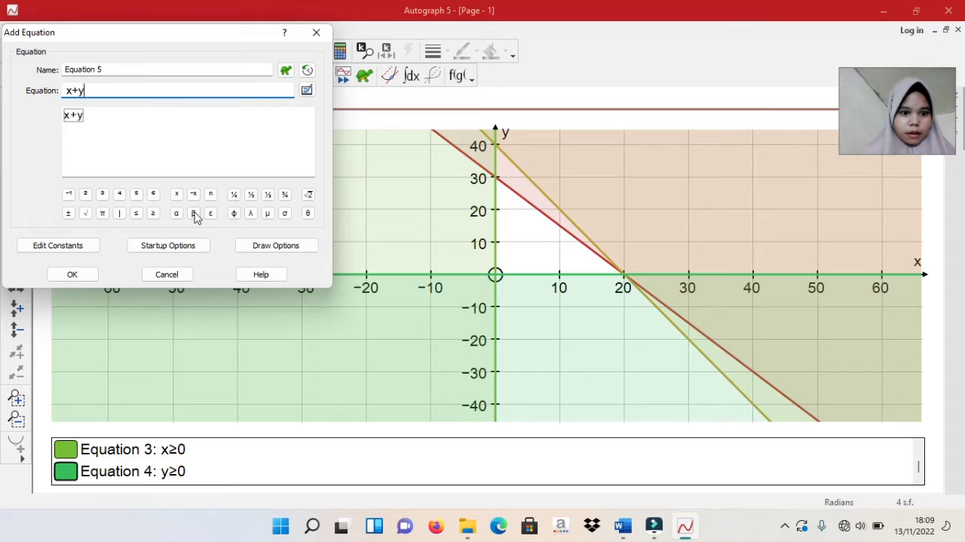
click(137, 215)
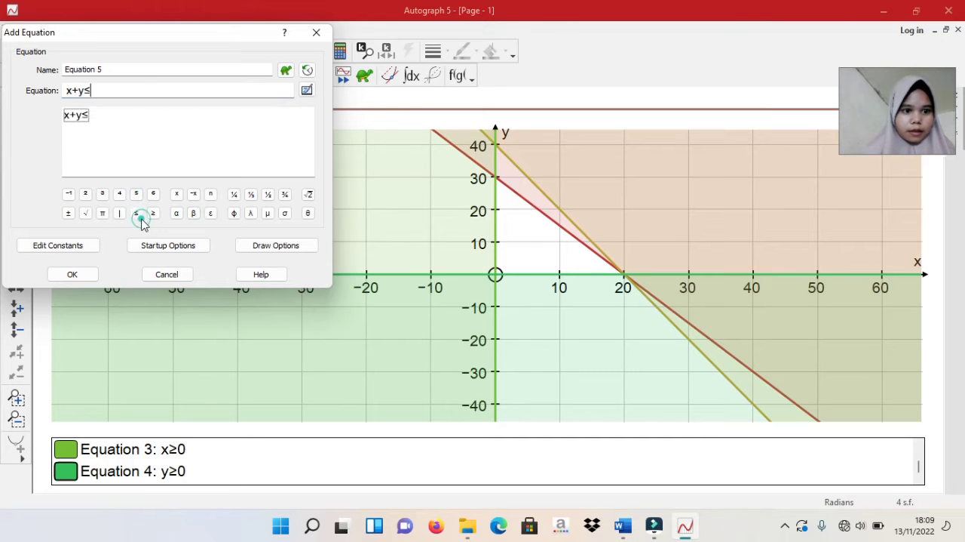
text(0)
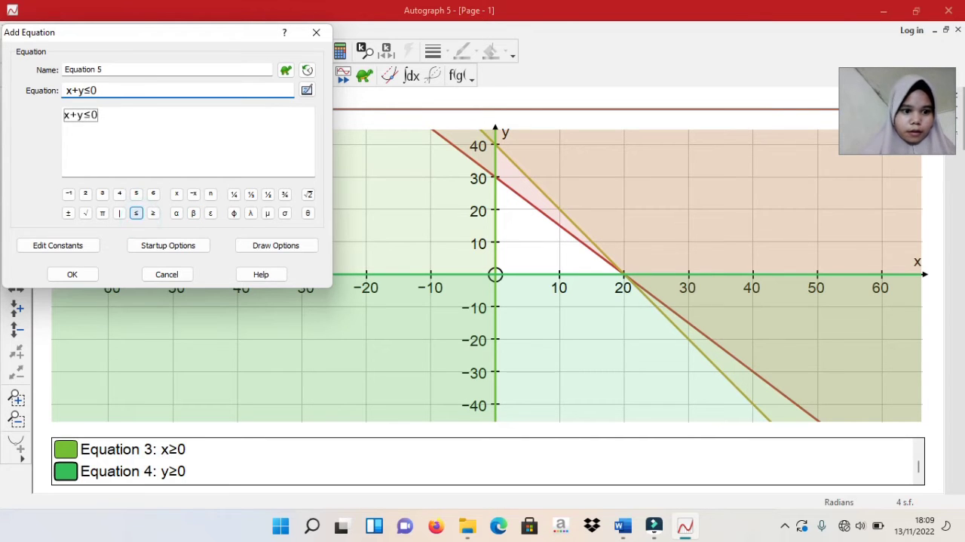
click(73, 273)
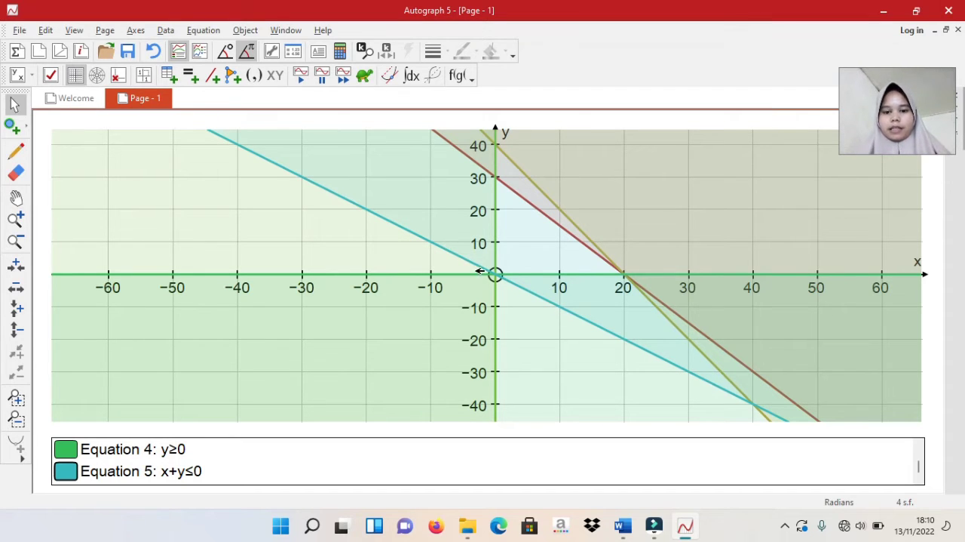
Edit the fifth equation, the line through the origin, so that it reads x+y≤20
click(500, 277)
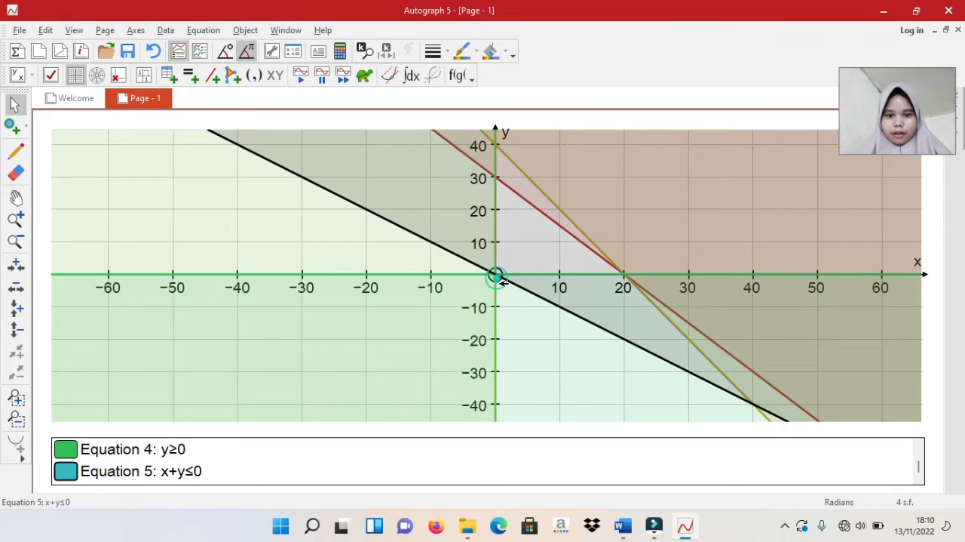
right_click(495, 274)
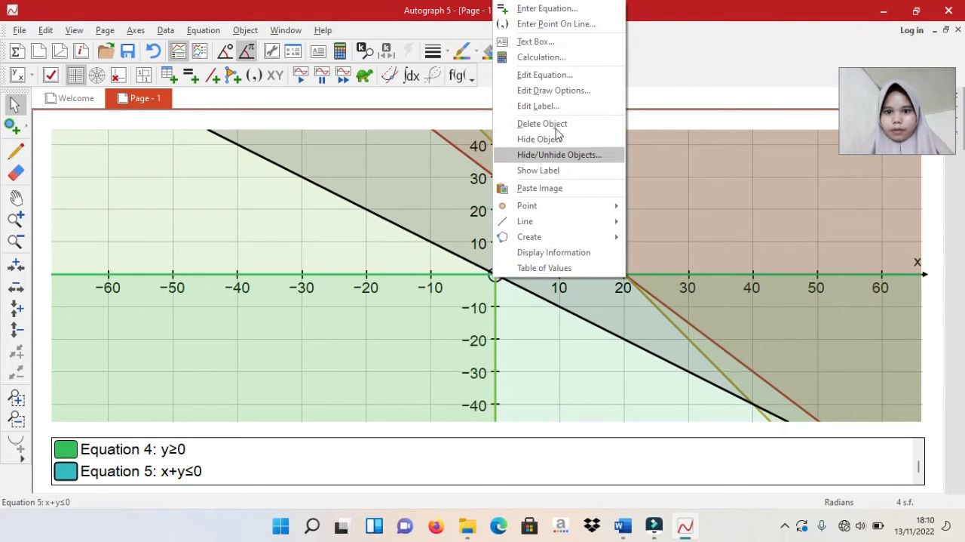
click(558, 75)
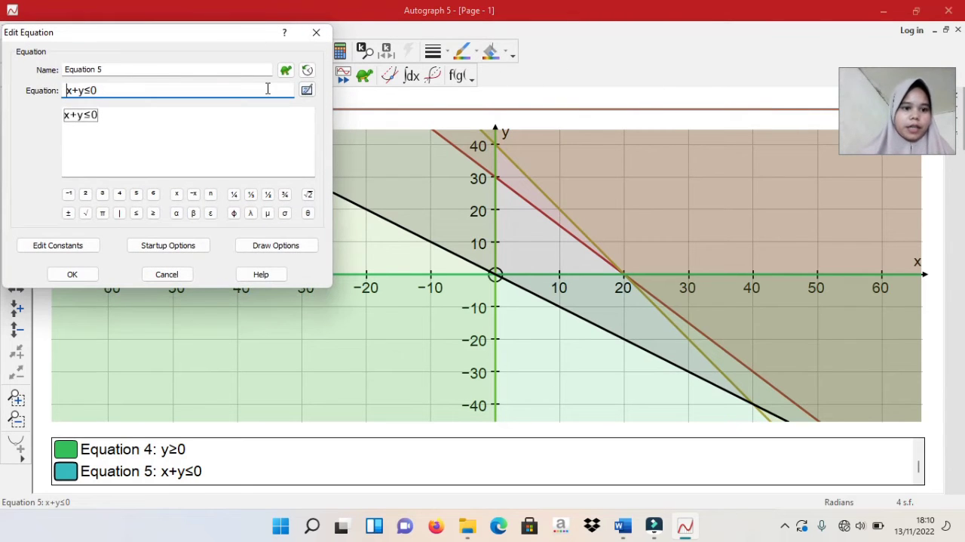
click(101, 89)
key(BackSpace)
text(20)
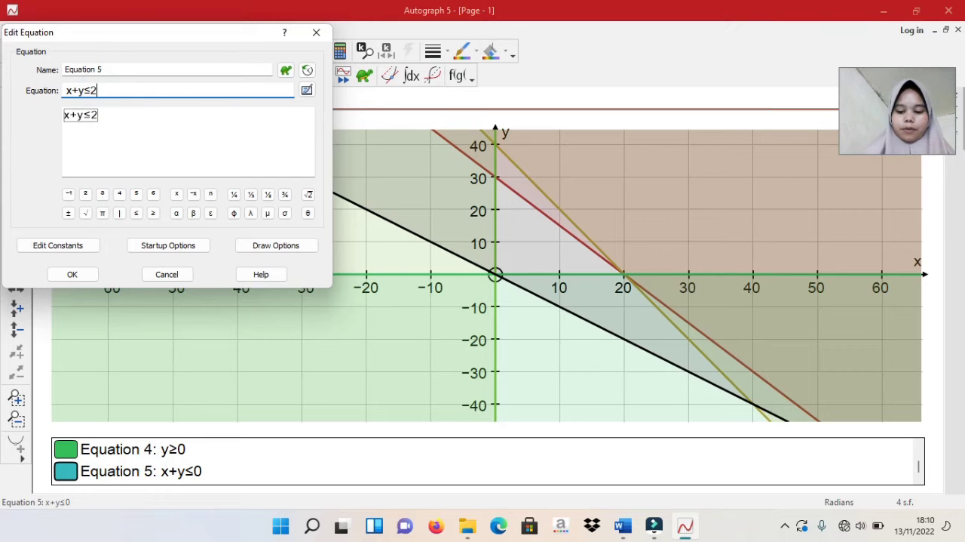
click(73, 274)
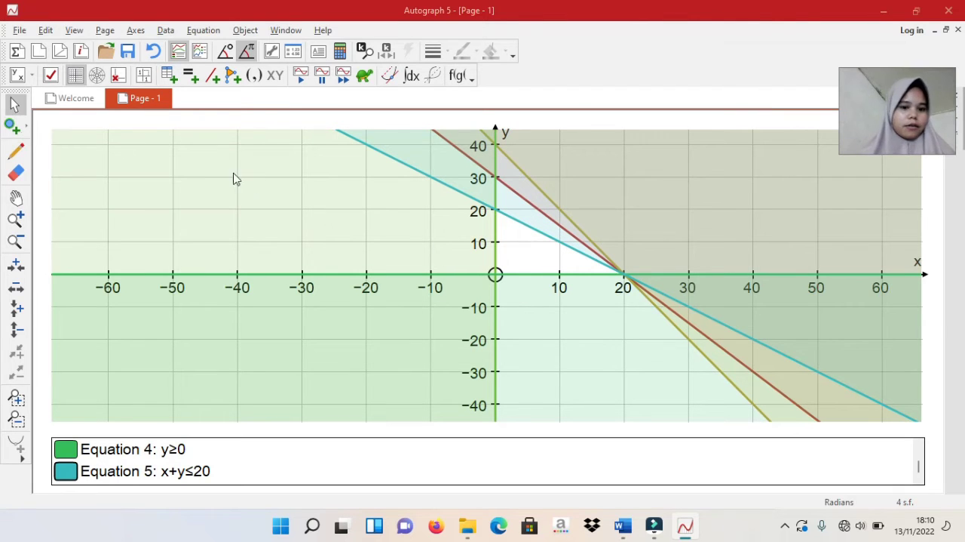
Place intersection points at the feasible region's corners (0, 0), (20, 0) and (0, 20), and return to selection mode
click(15, 127)
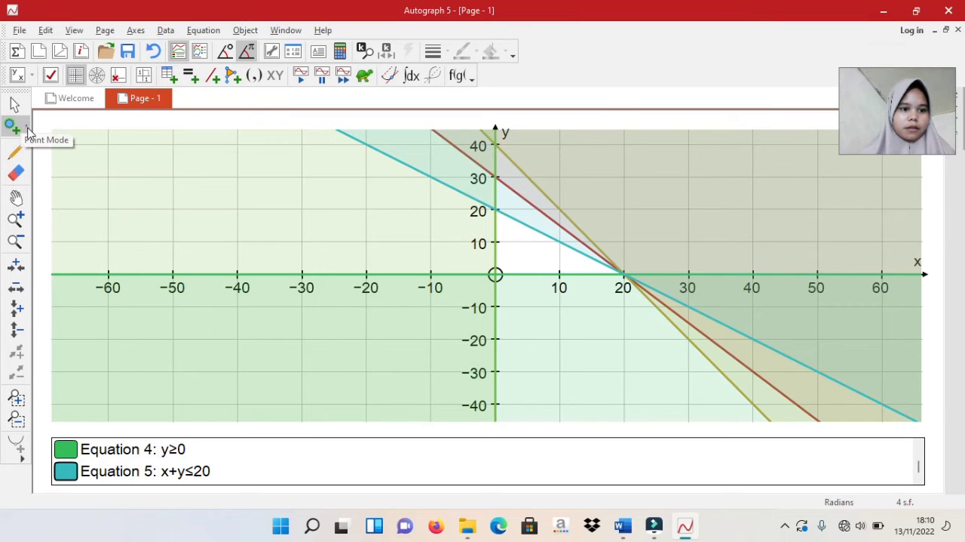
click(22, 129)
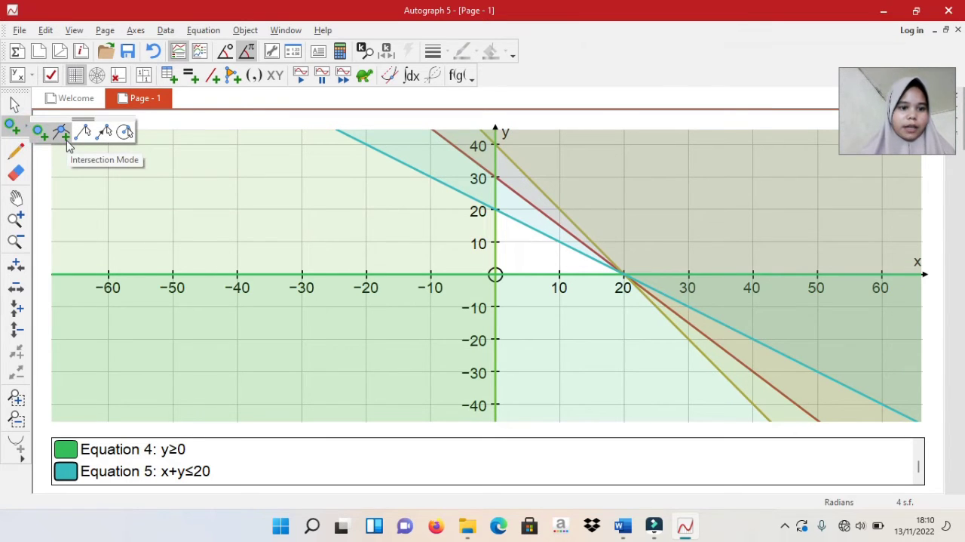
click(64, 134)
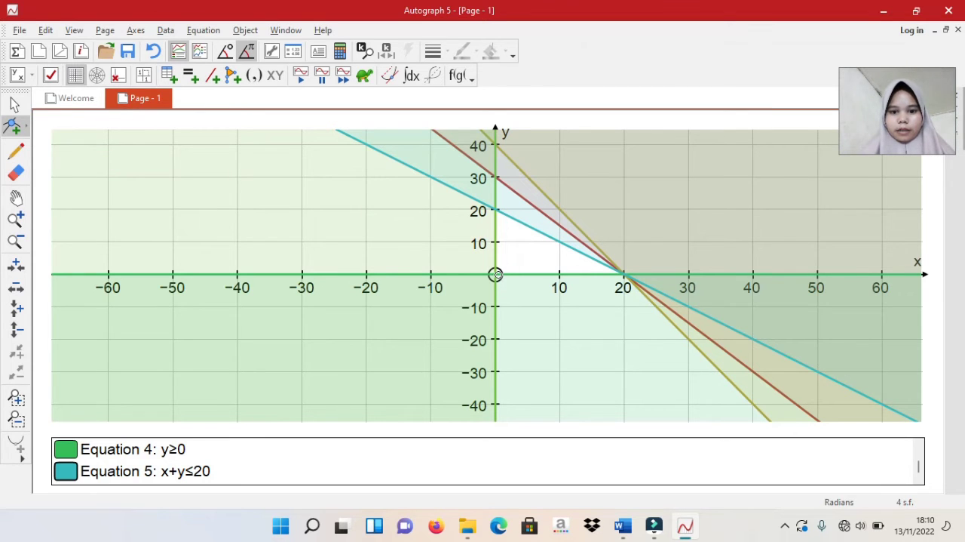
click(496, 274)
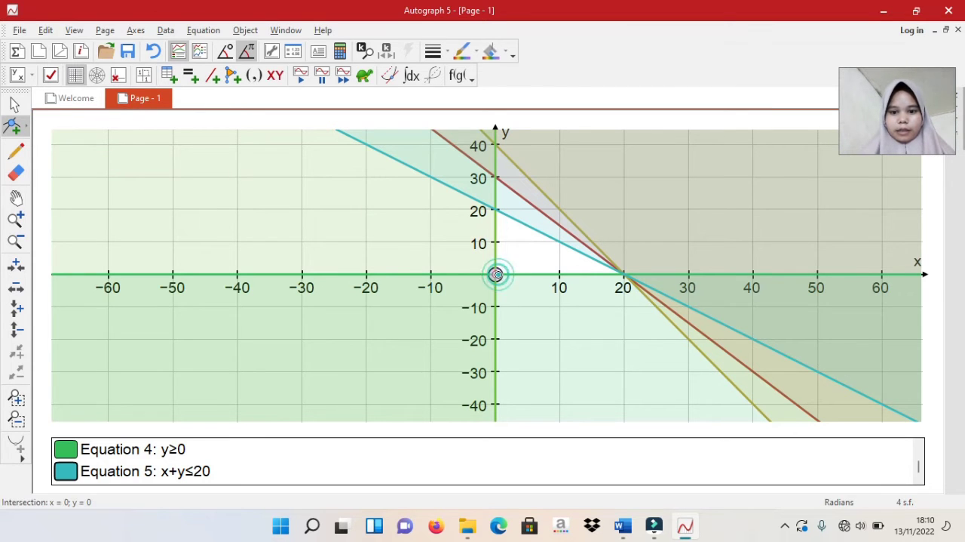
click(623, 275)
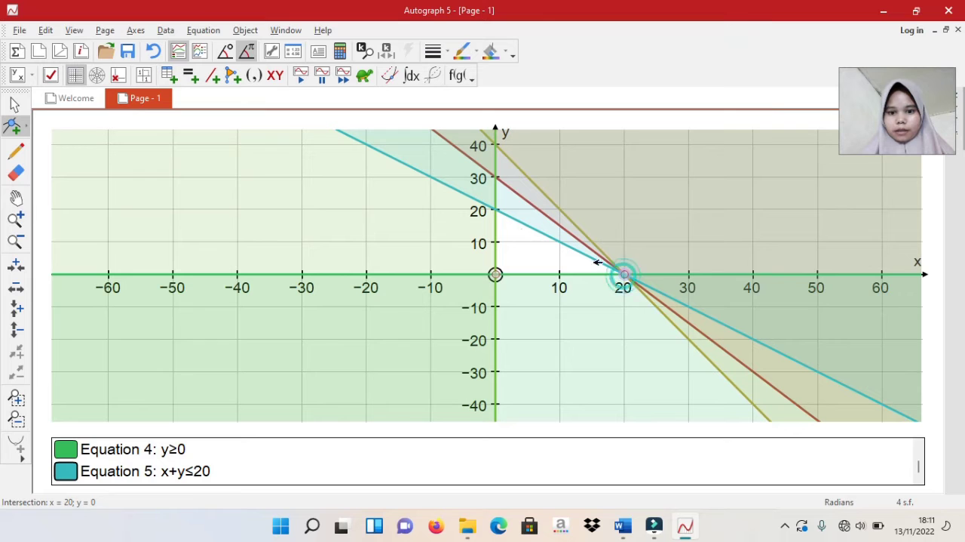
click(494, 210)
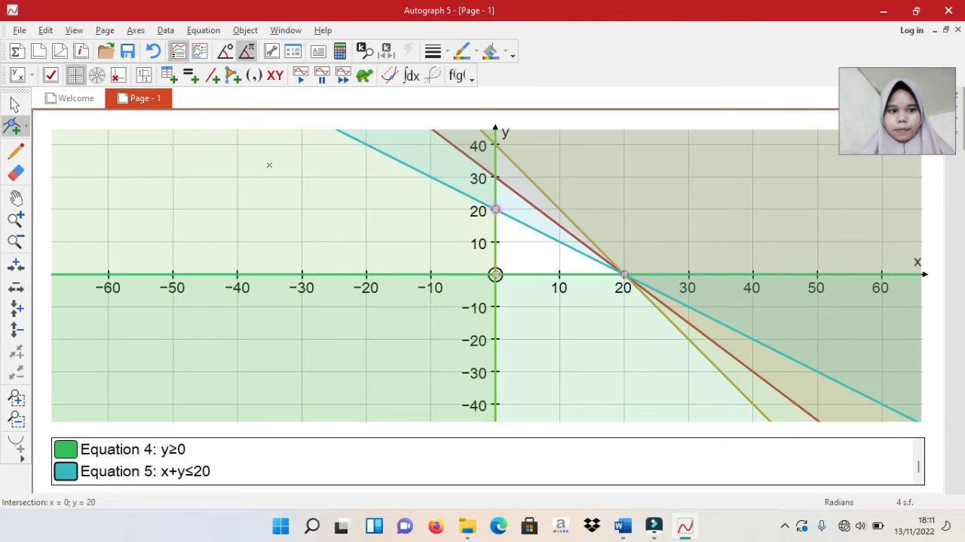
click(15, 105)
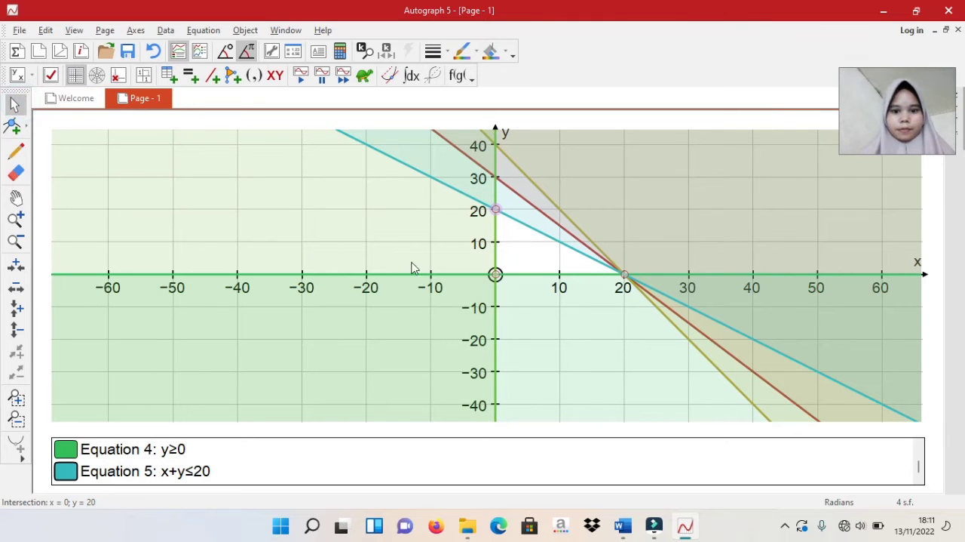
Add a text box to the intersection point at the origin, replacing the word "Intersection:" with 0 before the coordinates
click(496, 275)
right_click(497, 274)
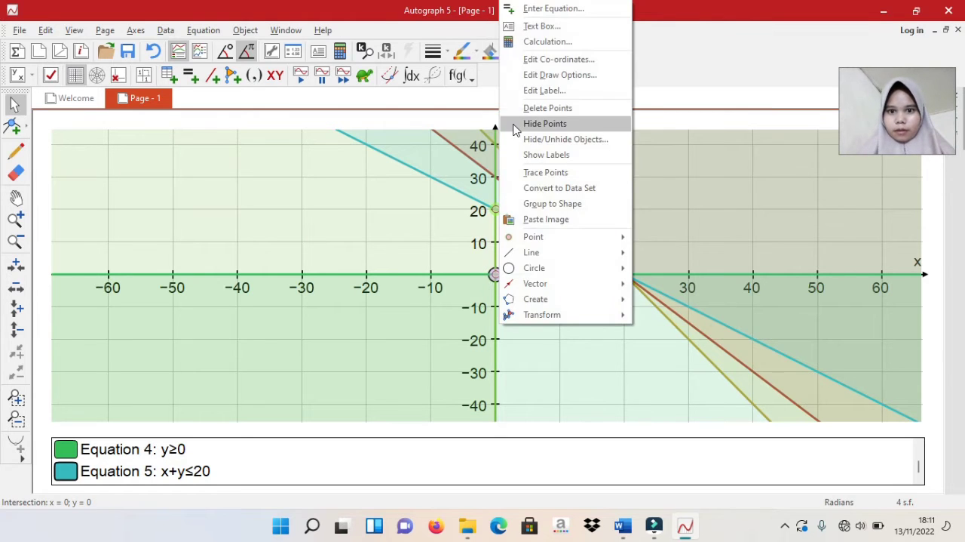
click(534, 30)
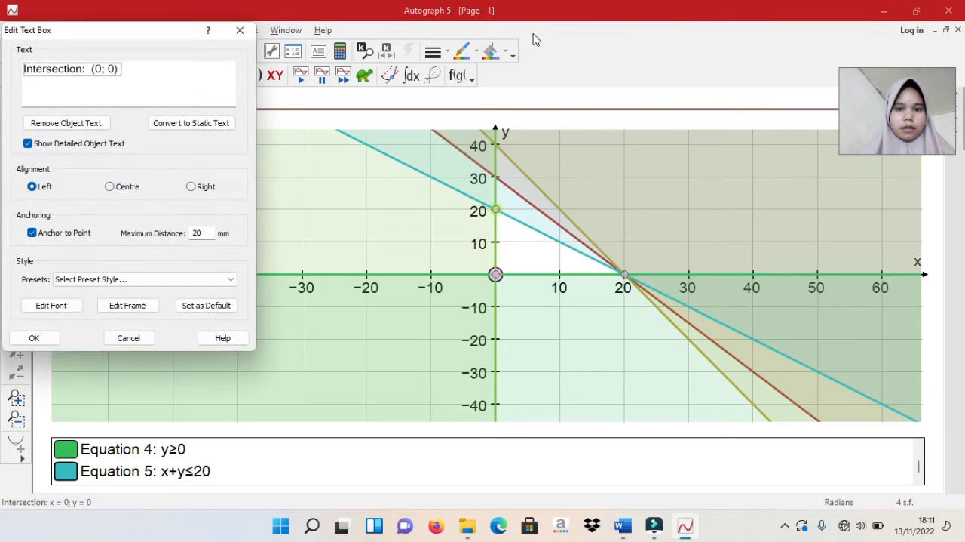
click(89, 69)
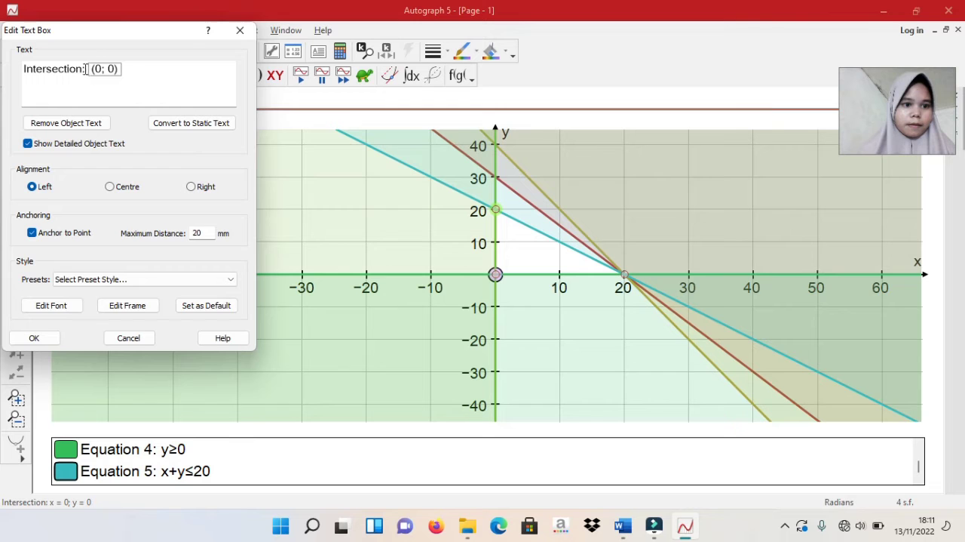
click(85, 69)
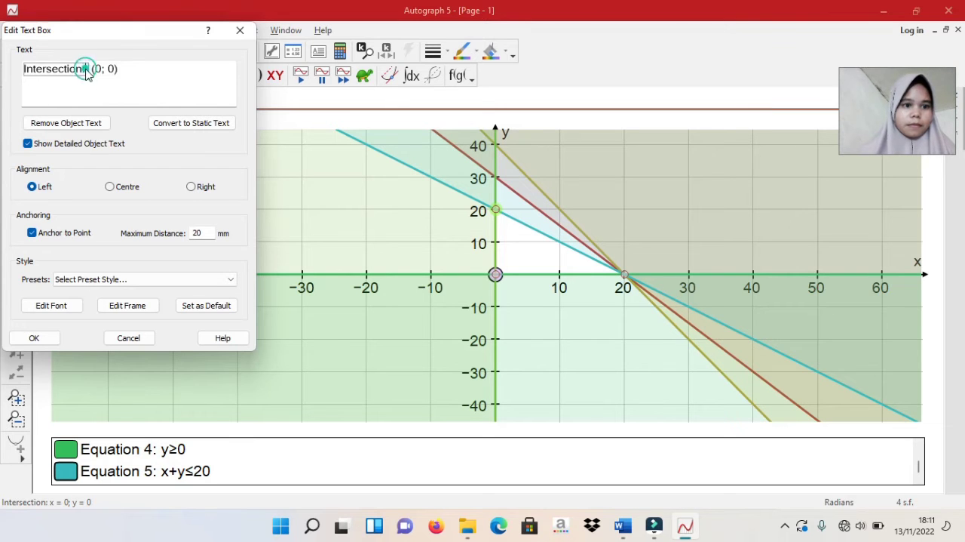
key(BackSpace)
key(BackSpace)
key(BackSpace)
key(BackSpace)
key(BackSpace)
key(BackSpace)
key(BackSpace)
key(BackSpace)
key(BackSpace)
key(BackSpace)
key(BackSpace)
key(BackSpace)
key(BackSpace)
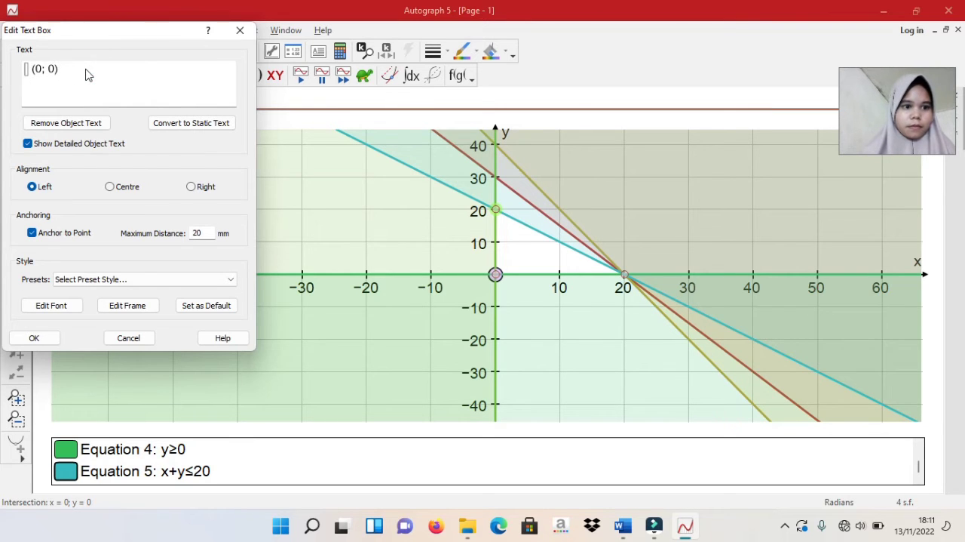
text(O)
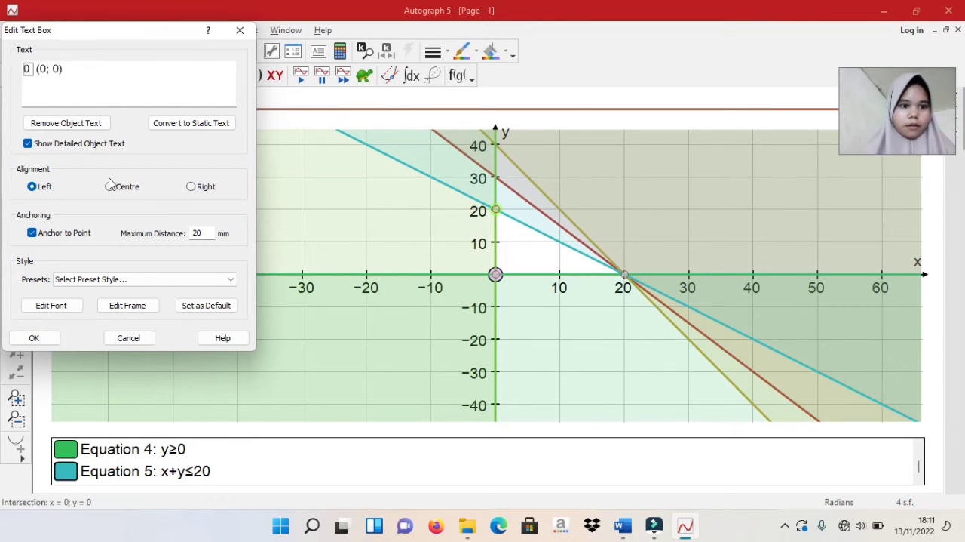
click(33, 338)
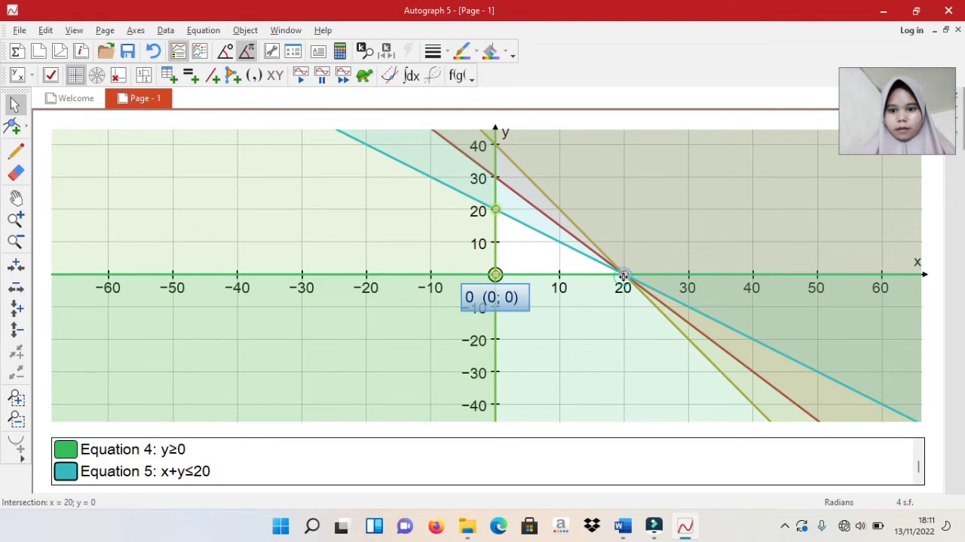
Add a text box to the intersection point at (20, 0), replacing the word "Intersection:" with A before the coordinates
right_click(624, 281)
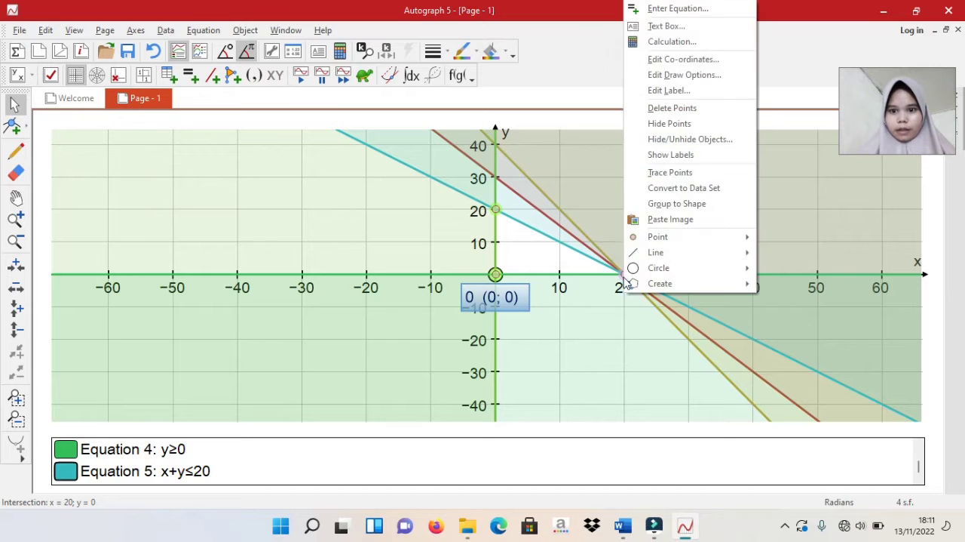
click(662, 21)
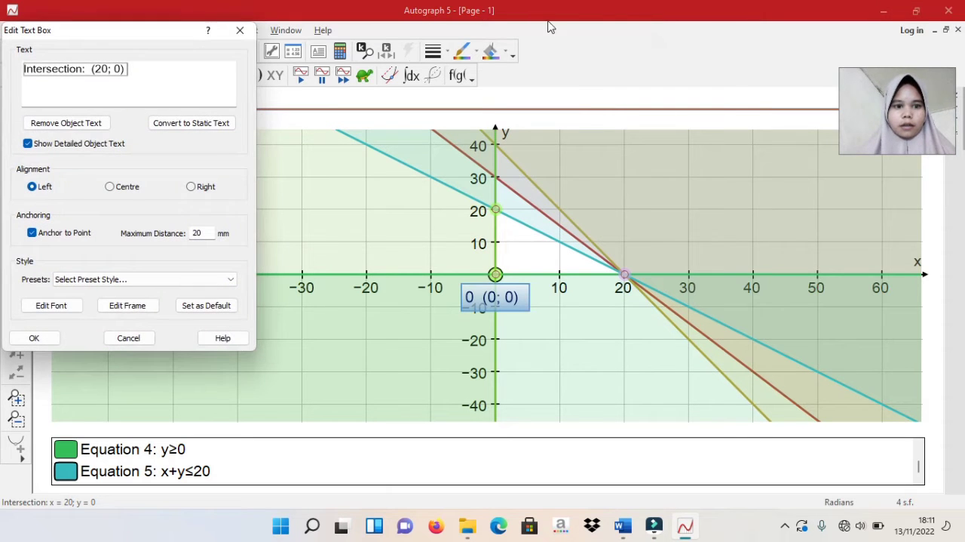
click(86, 70)
key(BackSpace)
key(BackSpace)
key(BackSpace)
key(BackSpace)
key(BackSpace)
key(BackSpace)
key(BackSpace)
key(BackSpace)
key(BackSpace)
key(BackSpace)
key(BackSpace)
key(BackSpace)
key(BackSpace)
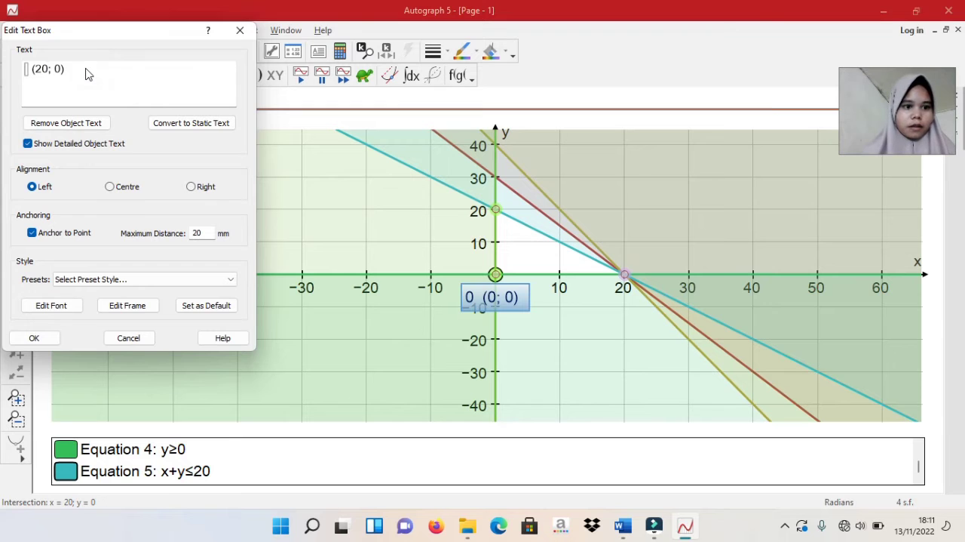
key(Caps_Lock)
text(A)
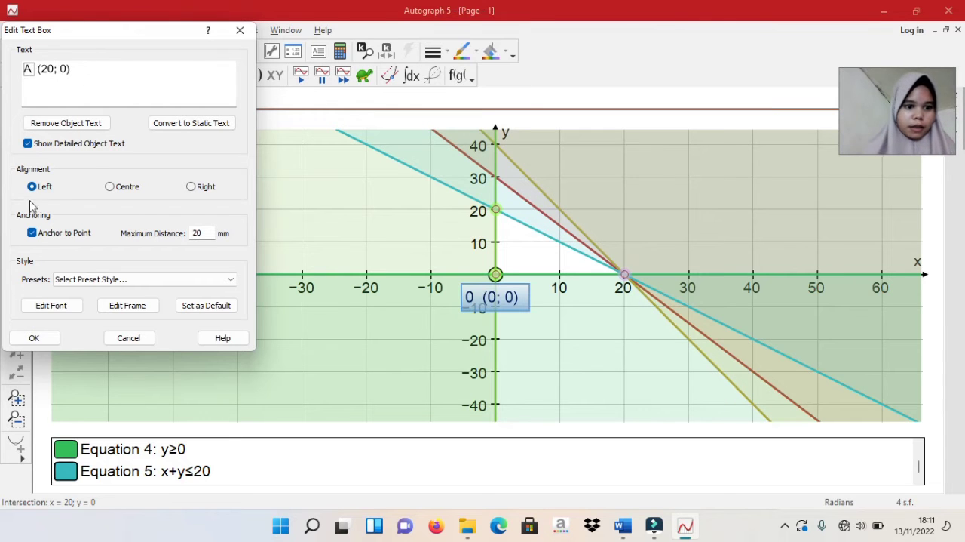
click(23, 340)
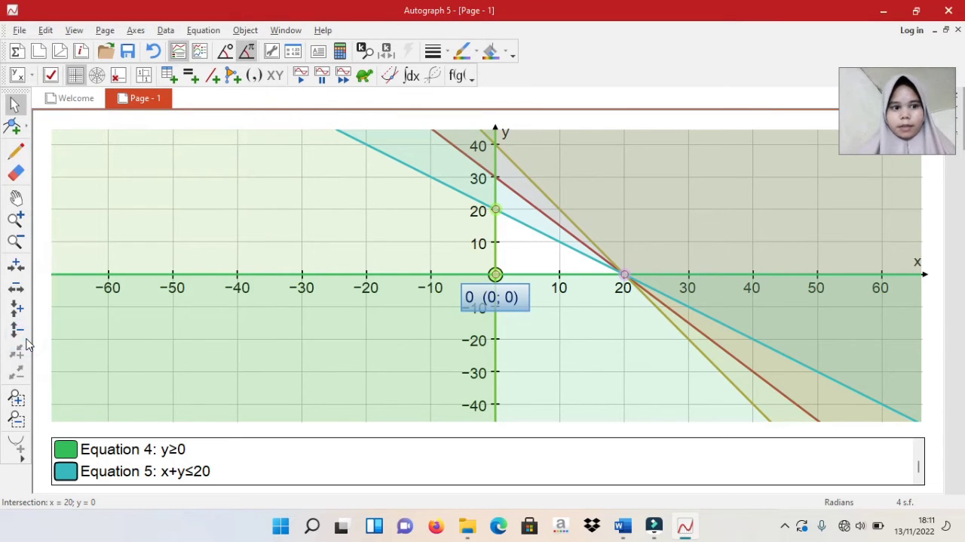
Add a text box to the intersection point at (0, 20), replacing "Intersection:" with B, and move the label left of the y-axis
click(494, 213)
right_click(496, 211)
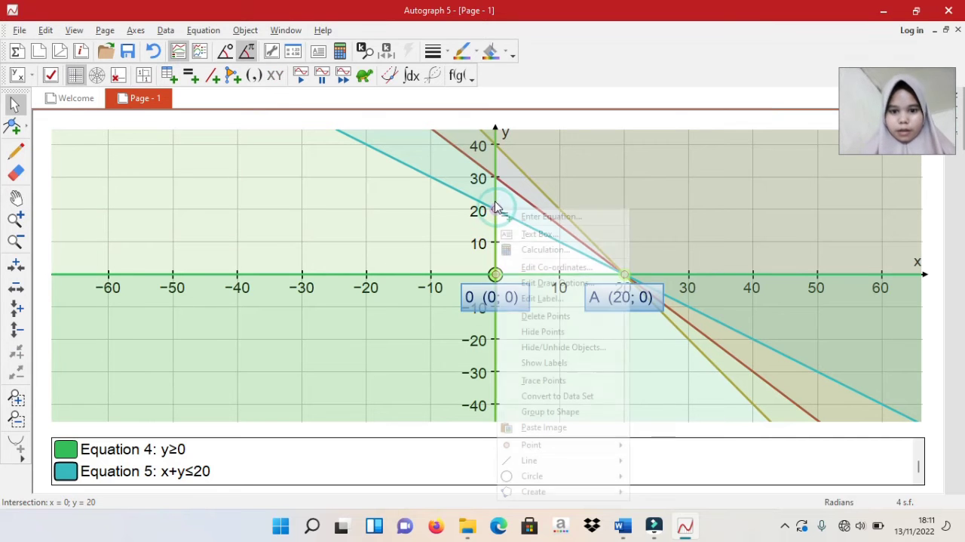
click(519, 234)
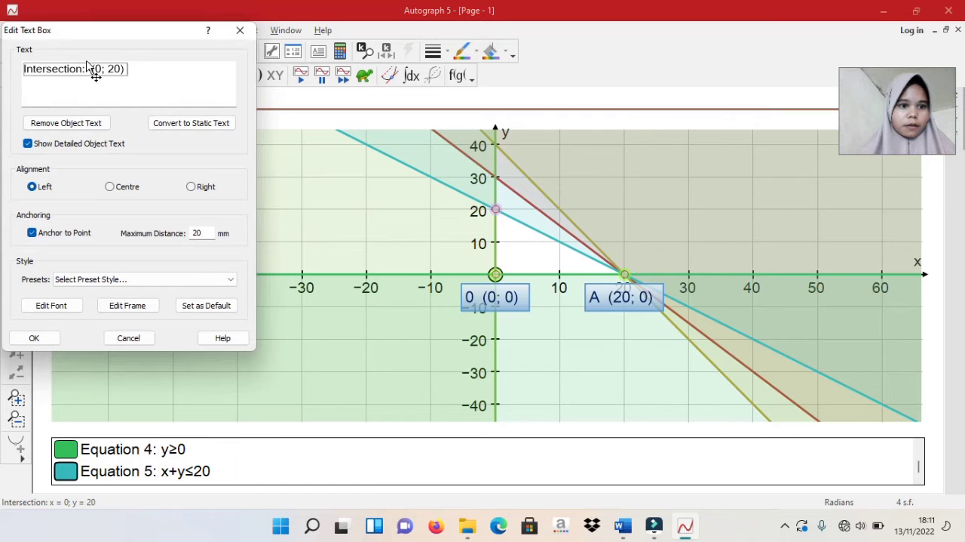
click(86, 69)
key(BackSpace)
key(BackSpace)
key(BackSpace)
key(BackSpace)
key(BackSpace)
key(BackSpace)
key(BackSpace)
key(BackSpace)
key(BackSpace)
key(BackSpace)
key(BackSpace)
key(BackSpace)
key(BackSpace)
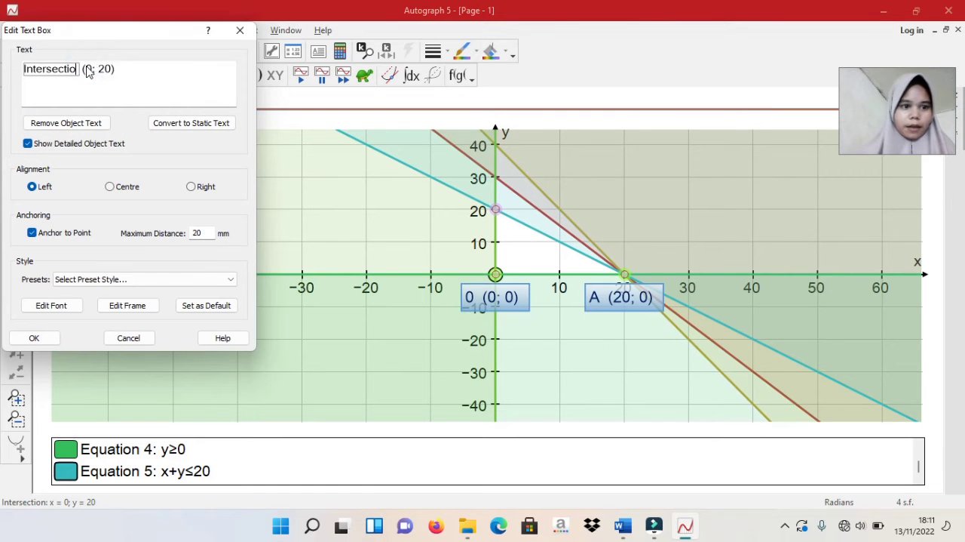
text(B)
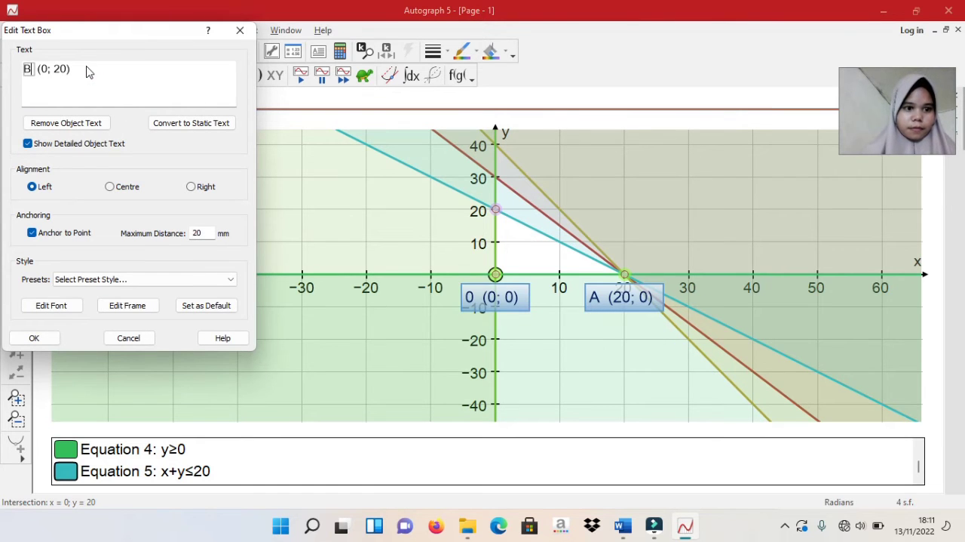
click(34, 338)
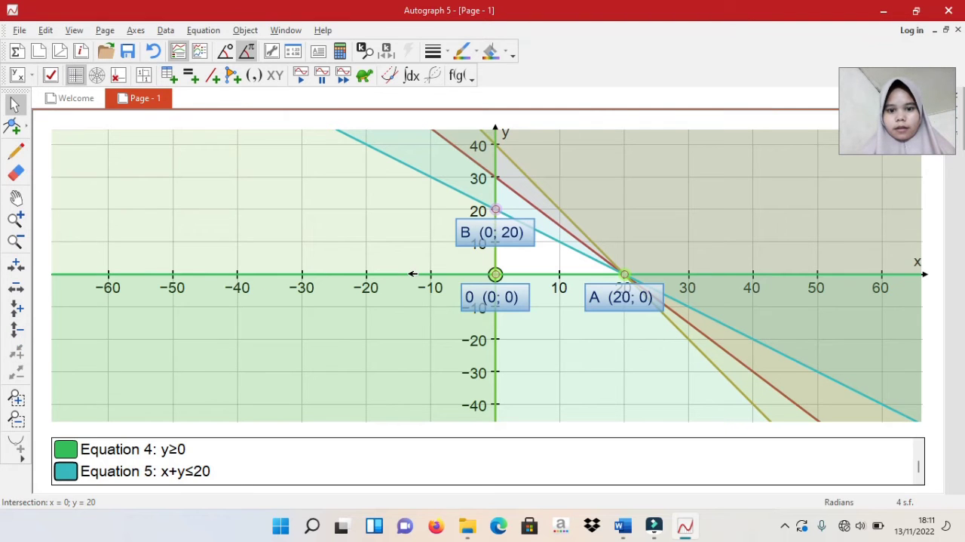
drag(491, 231, 403, 216)
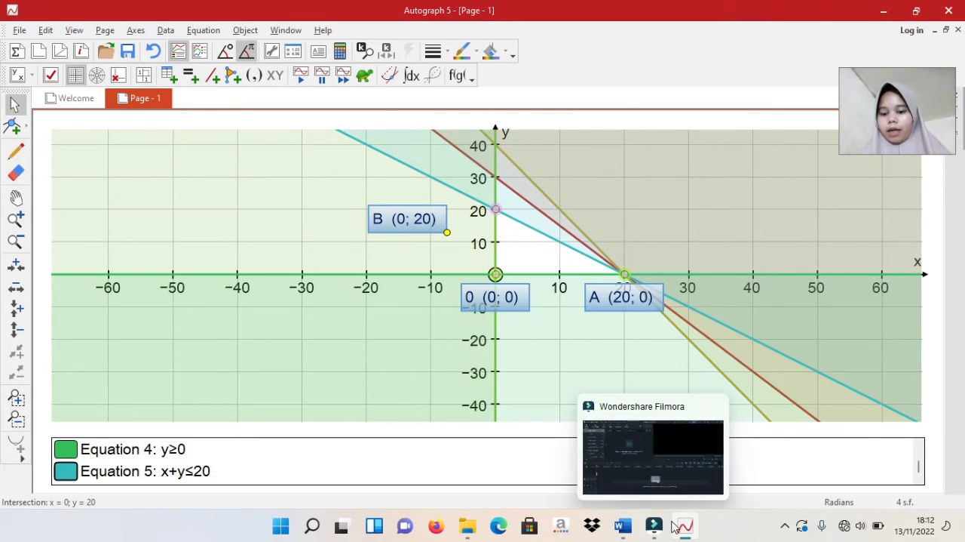
Switch to the Word document "soal riset operasi" and add the line "Hasil maksimumnya adalah" below problem 1's X,y ≥ 0 constraint
click(619, 526)
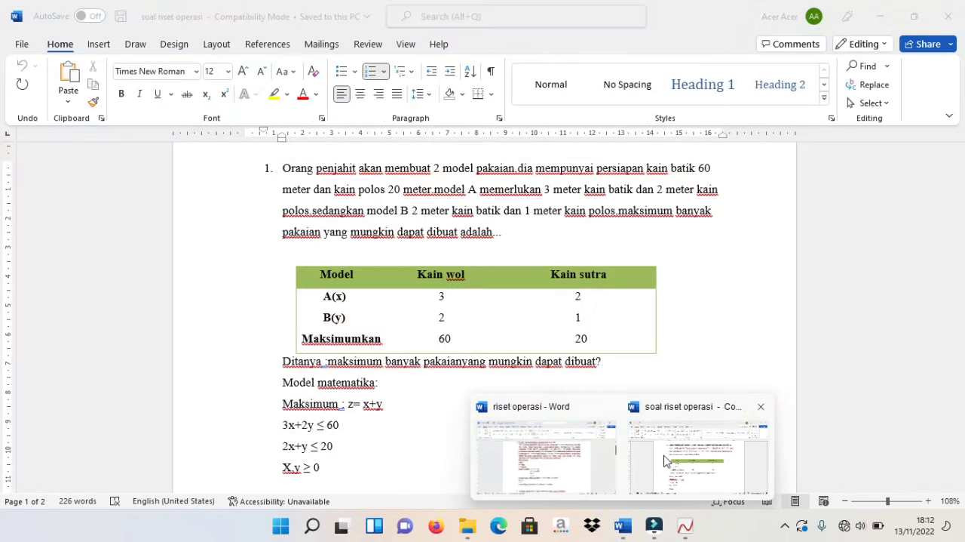
click(665, 456)
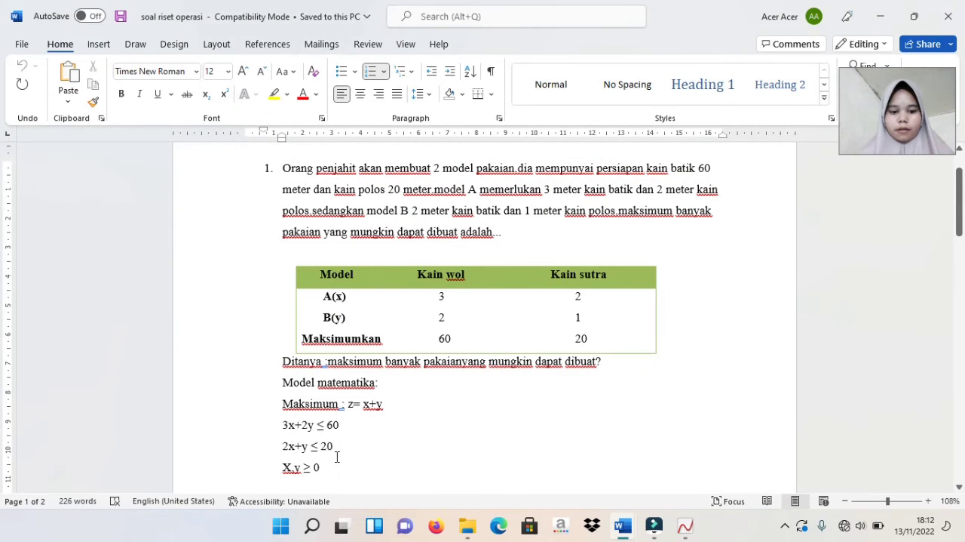
click(330, 457)
click(329, 469)
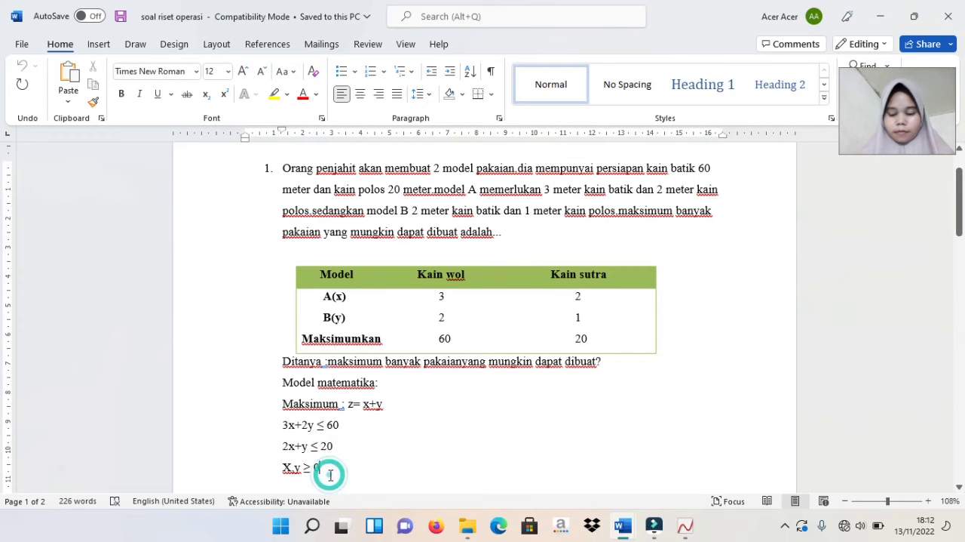
key(Return)
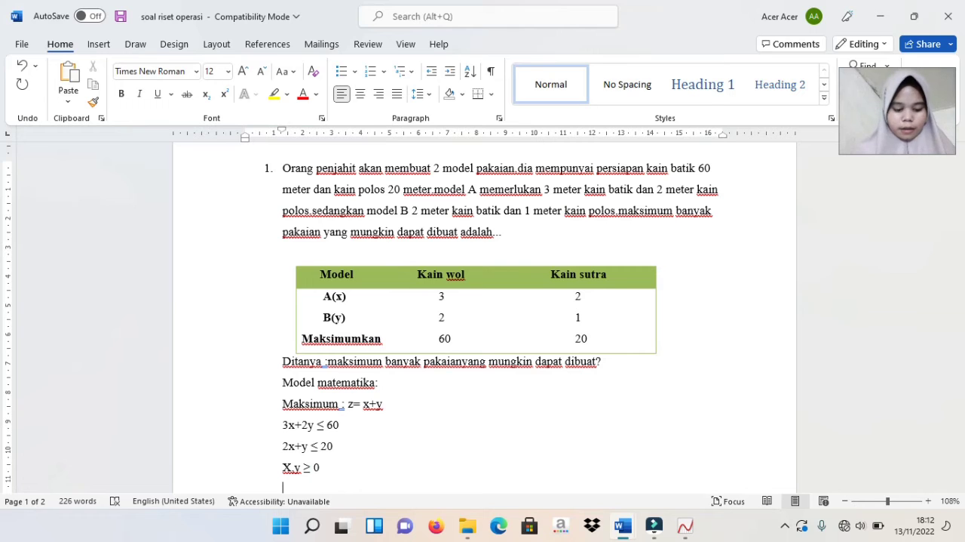
text(hasil maksim)
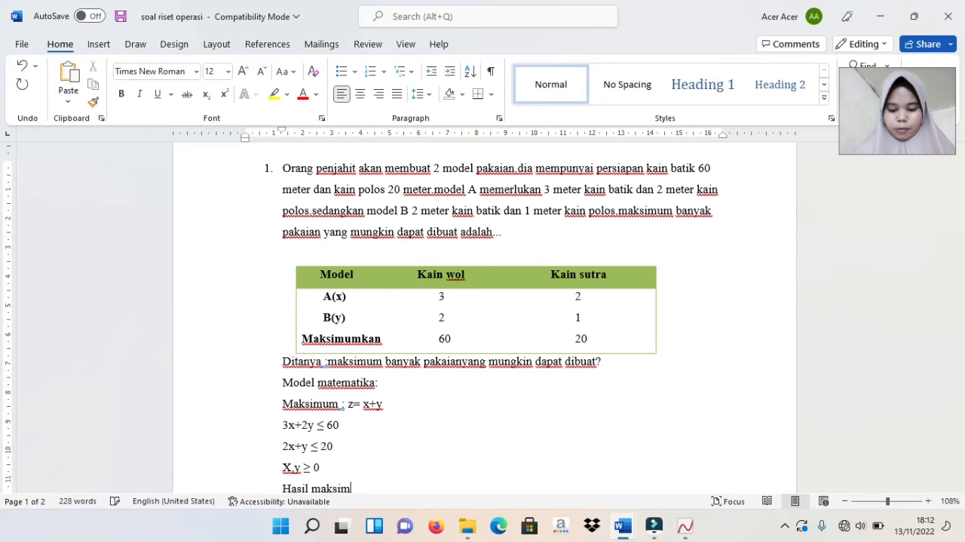
text(um)
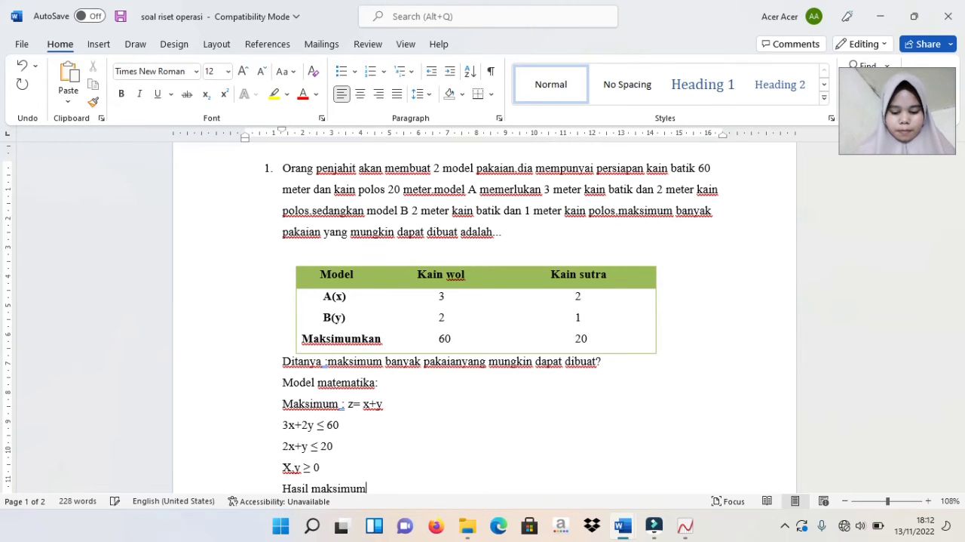
text(nya adalah)
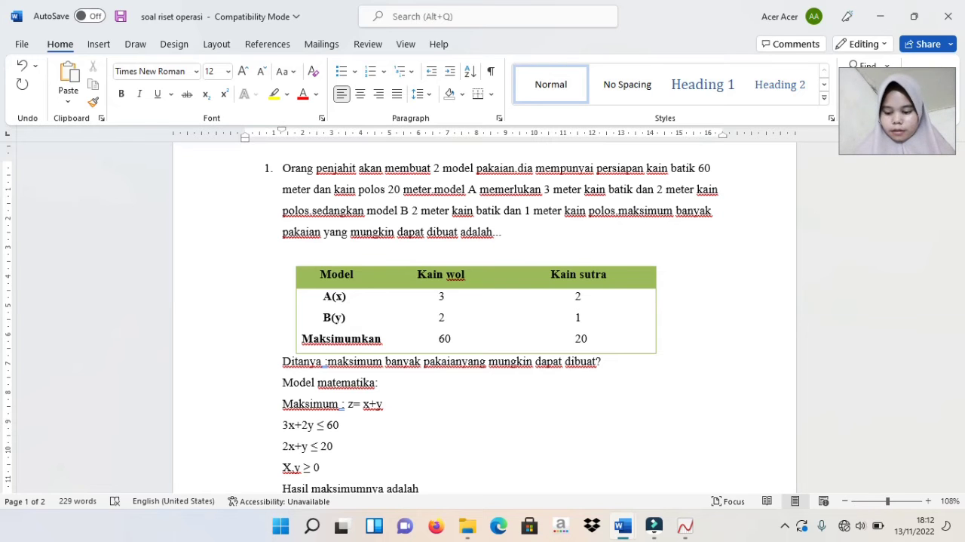
Write problem 1's solution on three new lines: X=0, Y=20 and X+y=0+20=20
key(Return)
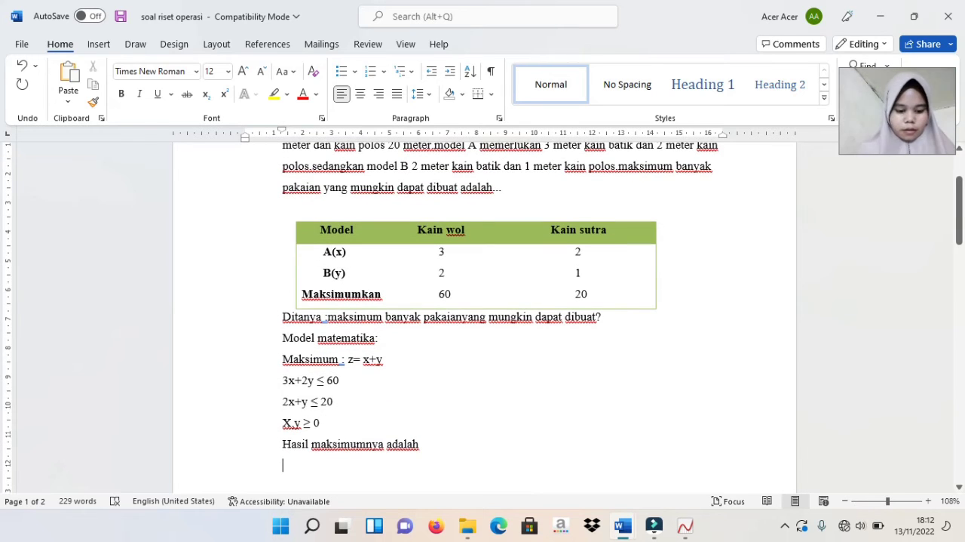
text(x=)
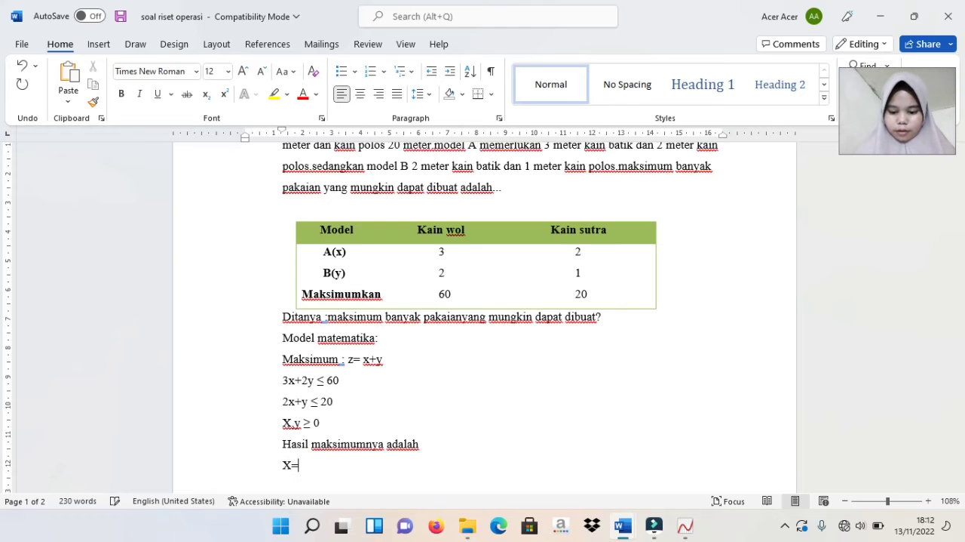
text(0=20)
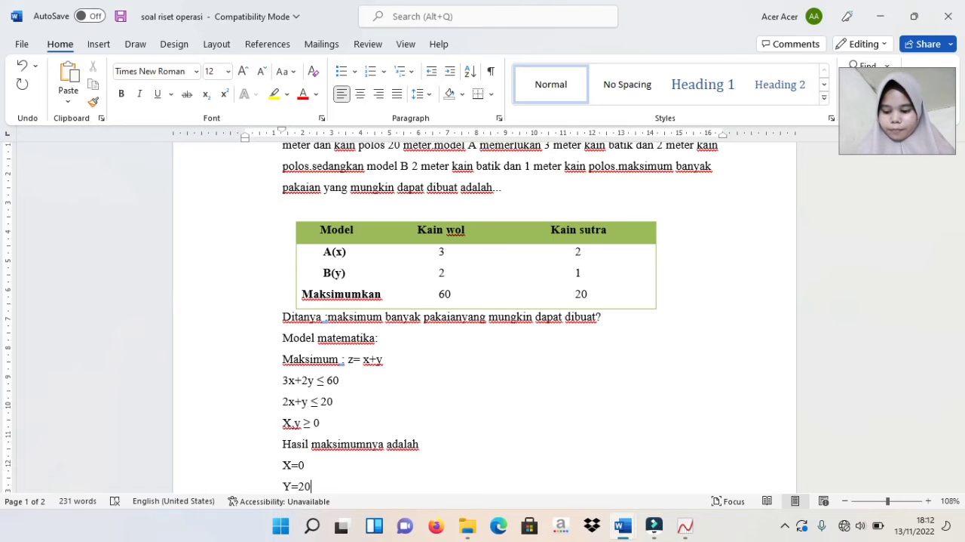
key(Return)
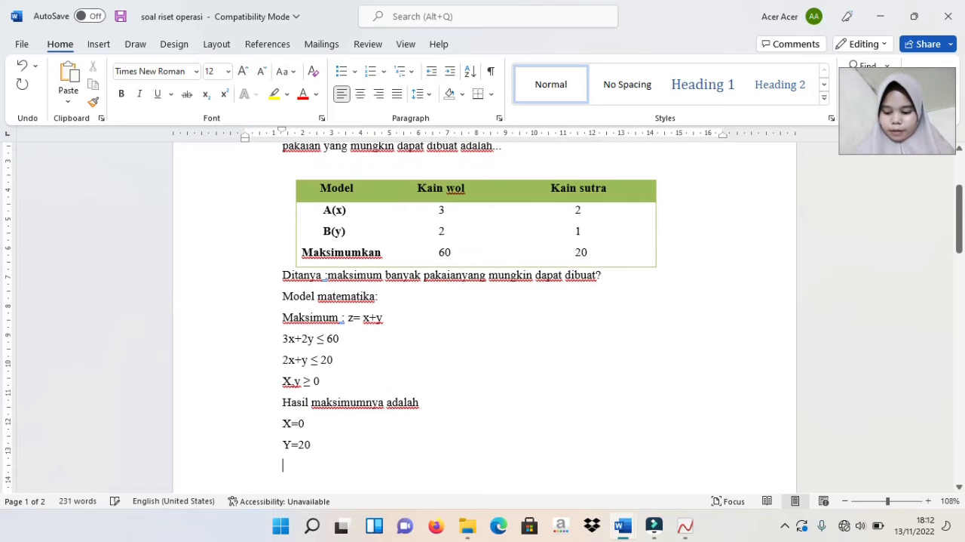
text(x+)
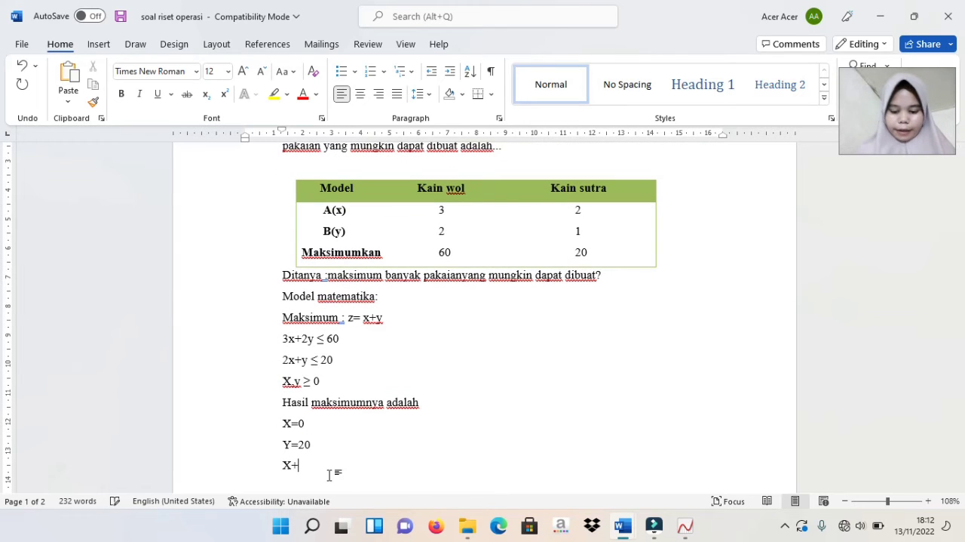
text(y)
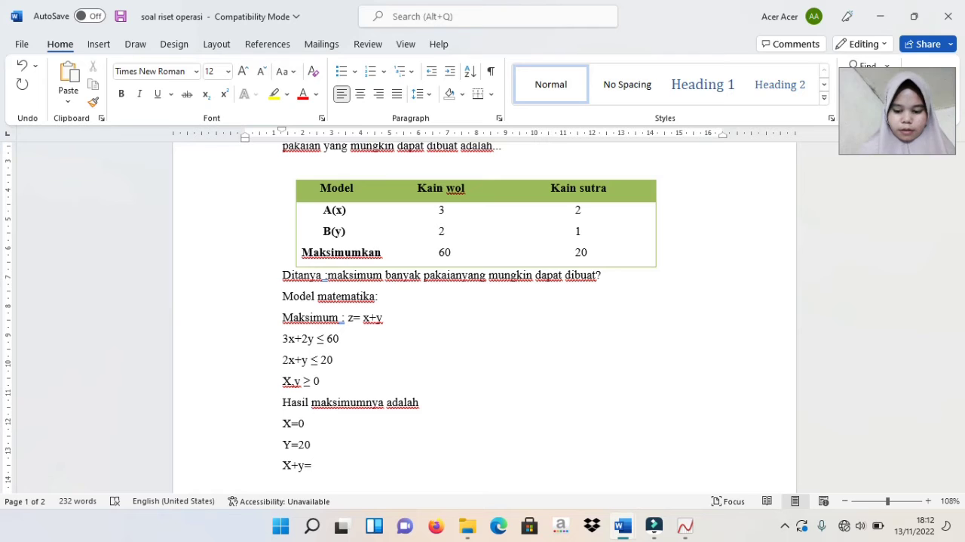
text(=0+20=20)
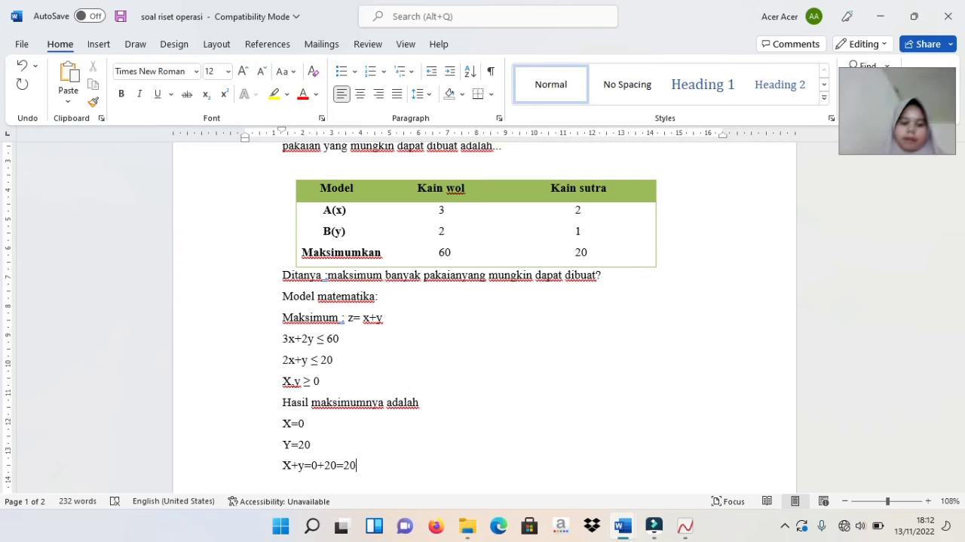
Examine problem 2's objective function and constraints in the Word document
scroll(453, 489, down, 1)
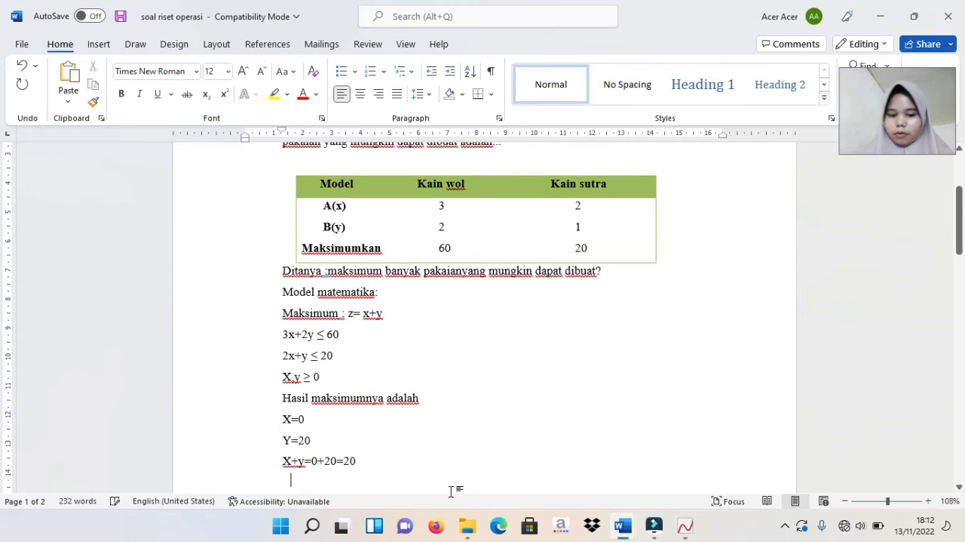
scroll(451, 491, down, 8)
key(Up)
key(Up)
key(Up)
key(Up)
key(Up)
key(Up)
key(Up)
key(Up)
key(Up)
key(Up)
key(Up)
key(Up)
key(Up)
key(Up)
key(Up)
key(Up)
key(Up)
key(Up)
key(Up)
key(Up)
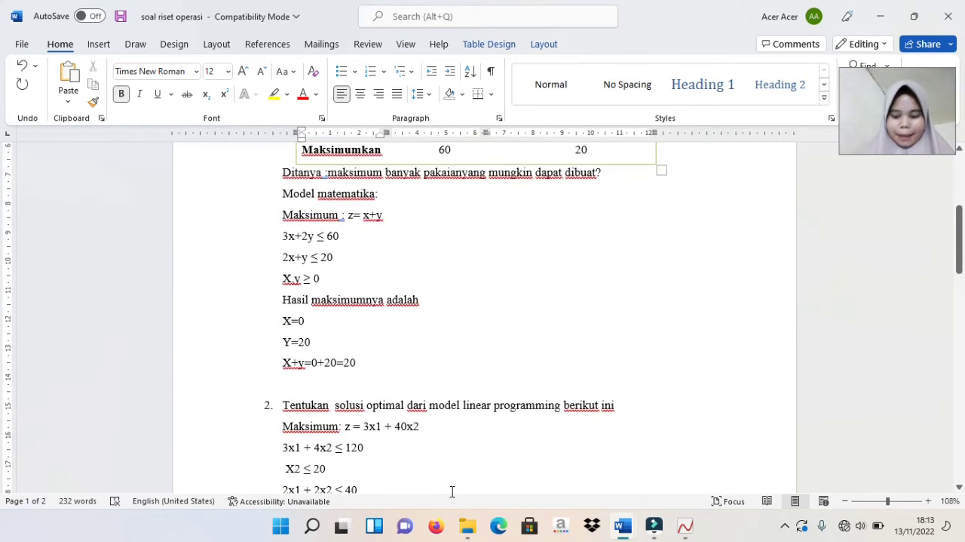
key(Down)
key(Down)
key(Down)
key(Down)
key(Down)
key(Down)
key(Down)
key(Down)
key(Down)
key(Down)
key(Down)
key(Down)
key(Down)
key(Down)
key(Down)
key(Down)
key(Down)
key(Down)
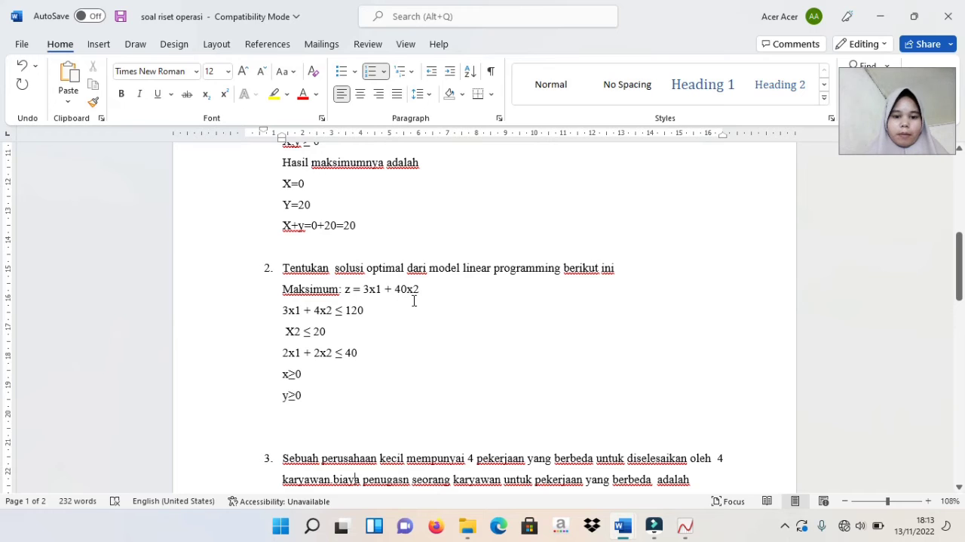
click(365, 320)
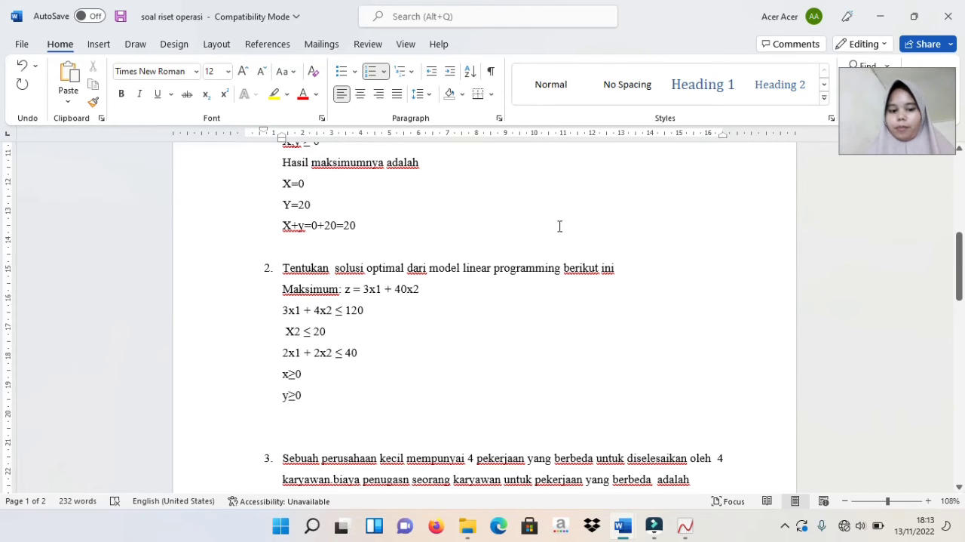
Minimize Word, close Autograph without saving Page - 1, and start LINDO with an empty model window
click(887, 16)
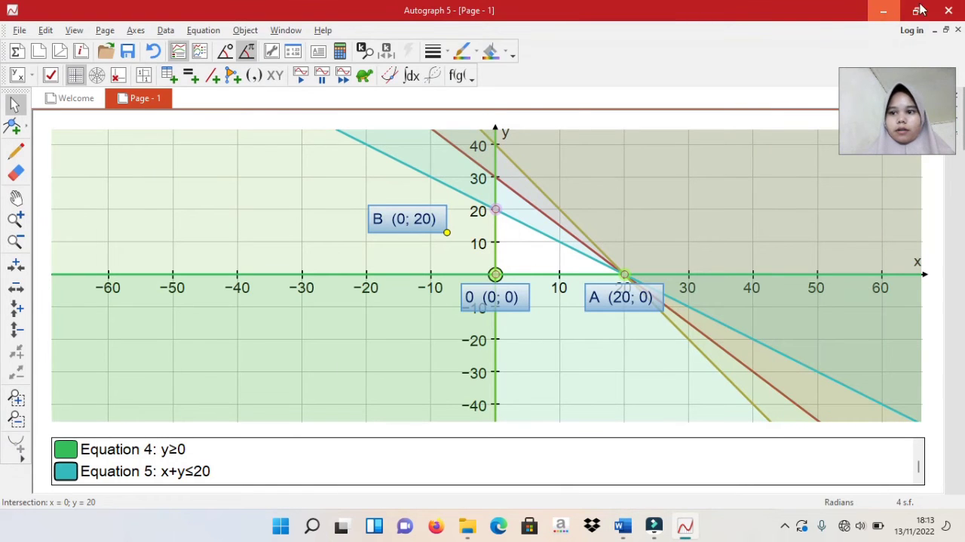
click(949, 14)
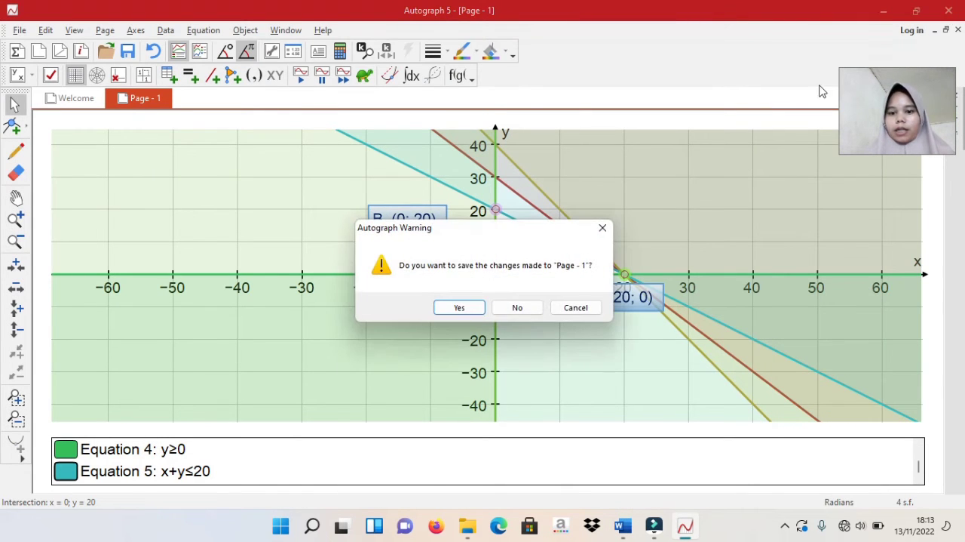
click(528, 310)
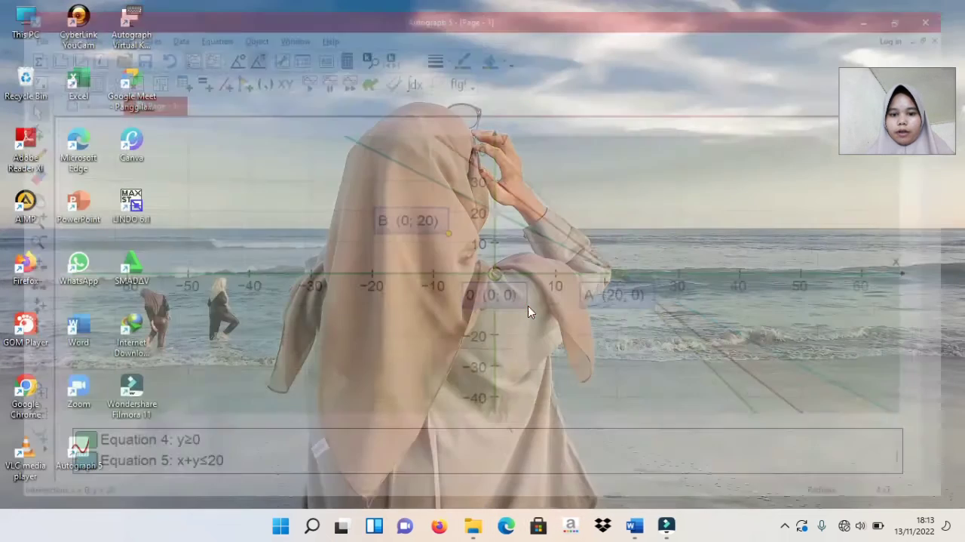
double_click(126, 205)
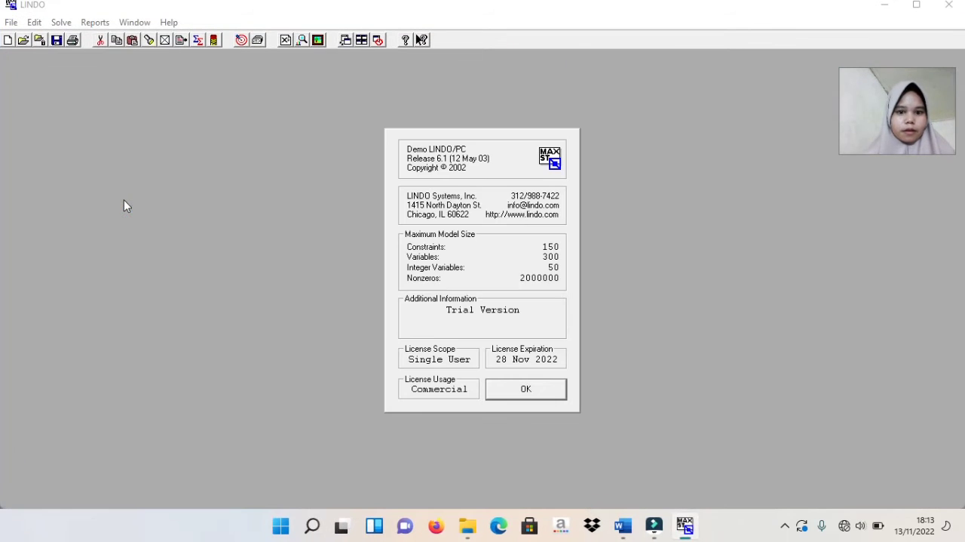
click(503, 389)
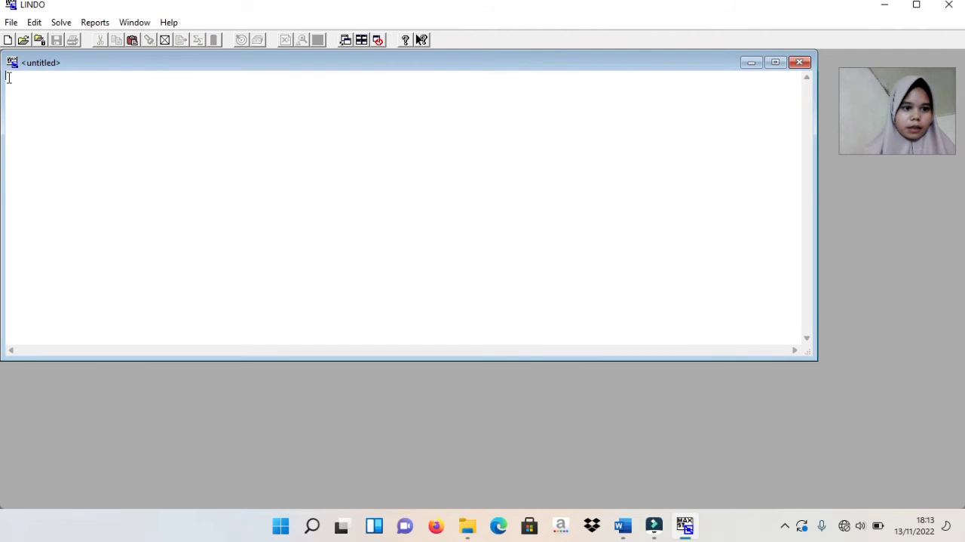
Enter problem 2's objective as "mak 3x1+40x2" in the LINDO model, with "subject to" on the following line
text(mak)
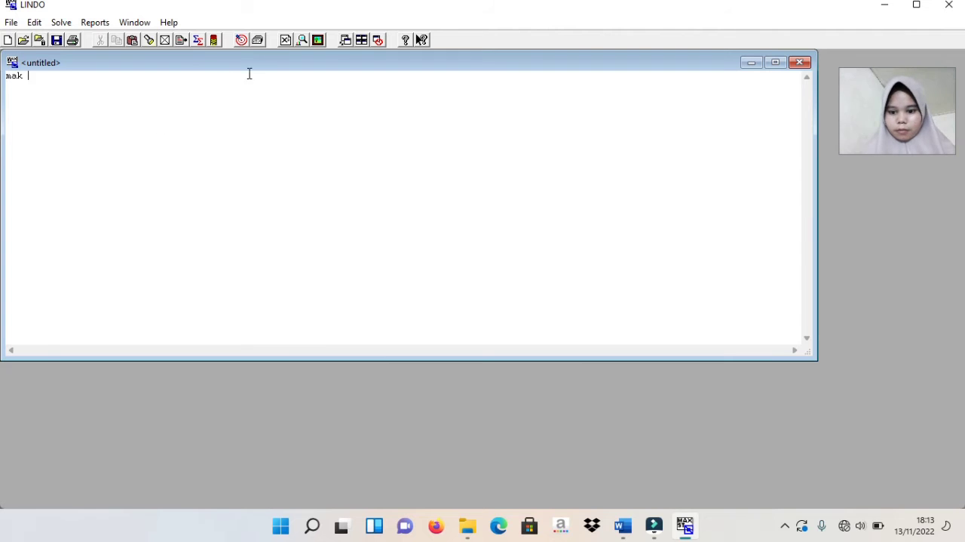
mouse_move(623, 526)
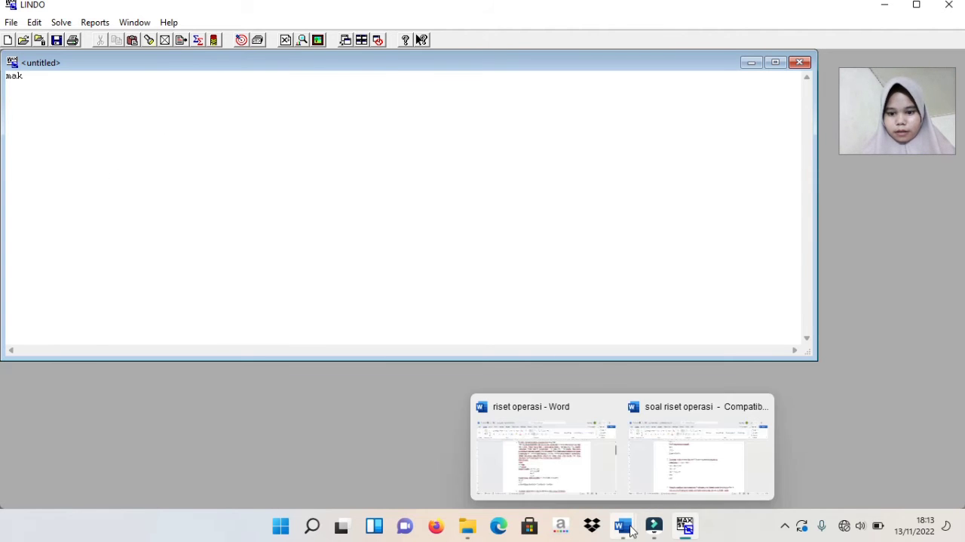
click(655, 471)
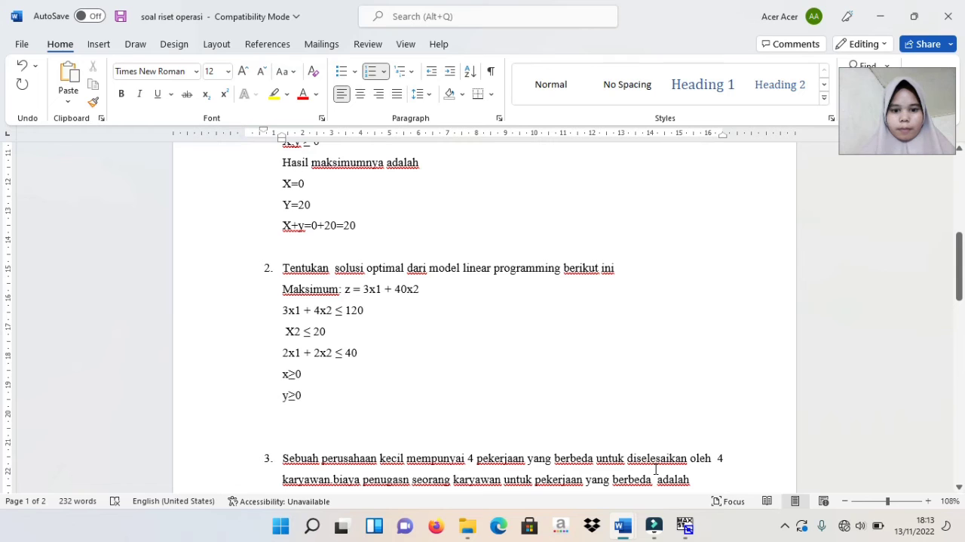
click(684, 526)
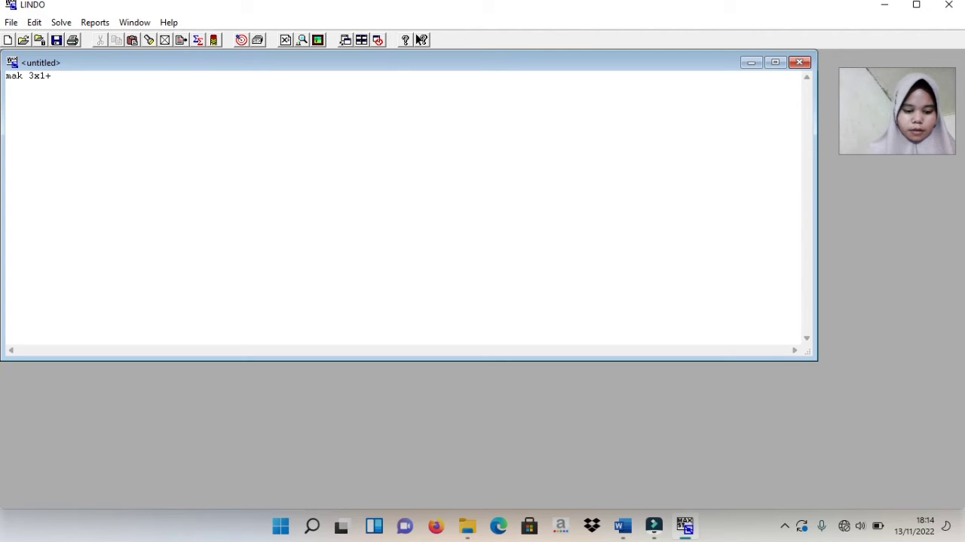
text(2)
key(Return)
text(subject to)
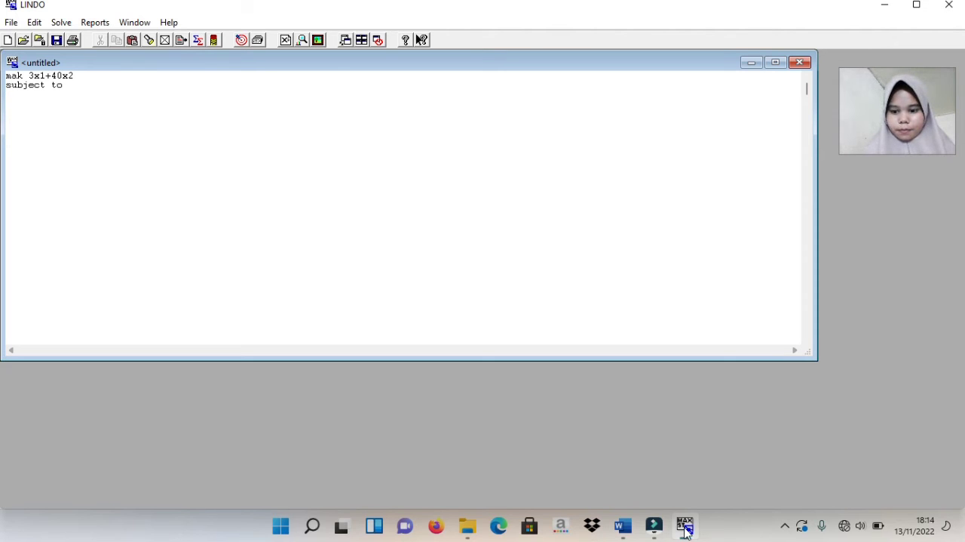
Copy problem 2's three constraints from the Word document soal riset operasi into the LINDO model below "subject to"
click(625, 524)
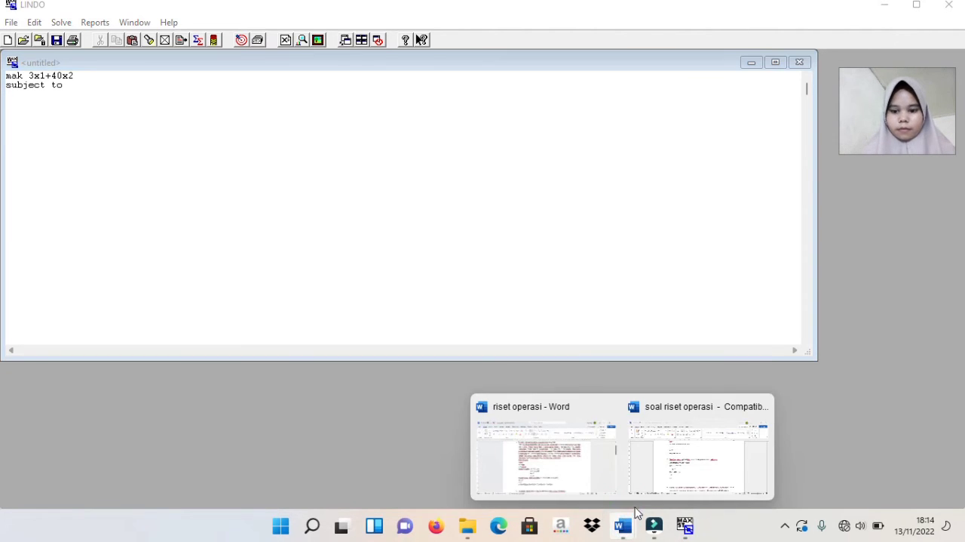
click(654, 495)
click(281, 308)
drag(281, 309, 353, 360)
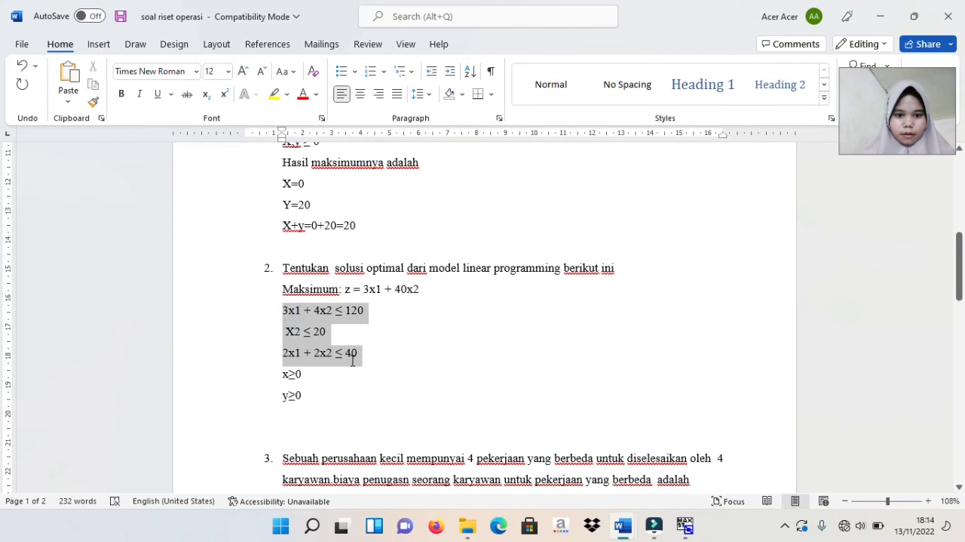
right_click(346, 358)
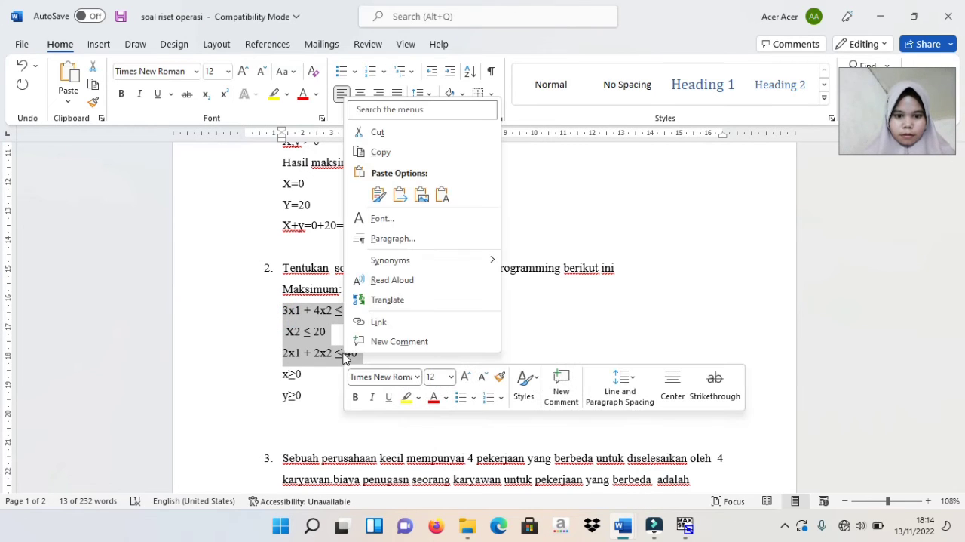
click(385, 159)
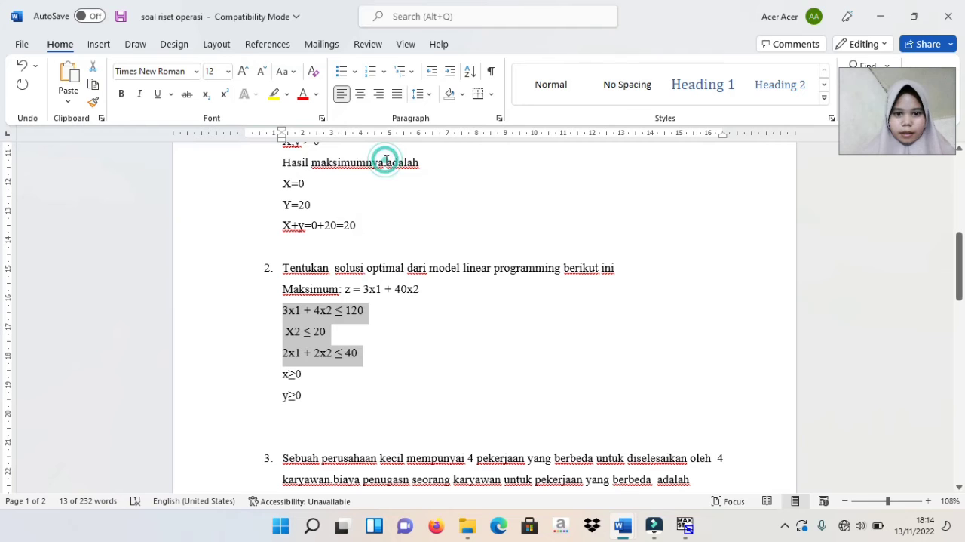
click(684, 528)
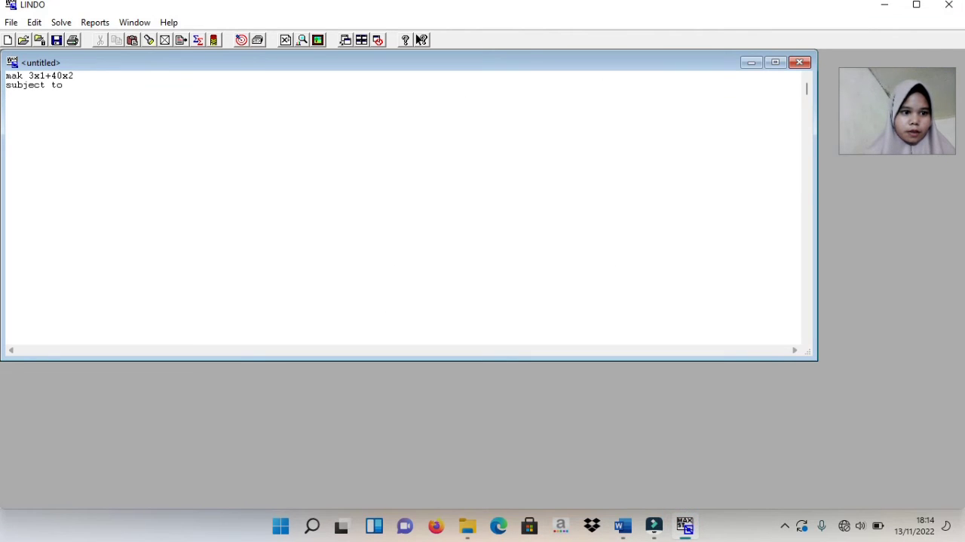
right_click(23, 138)
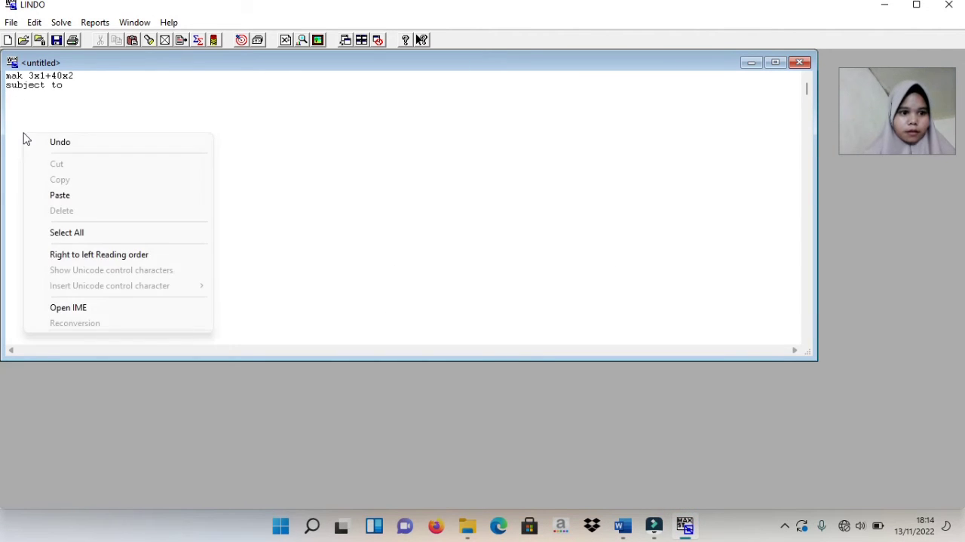
click(57, 196)
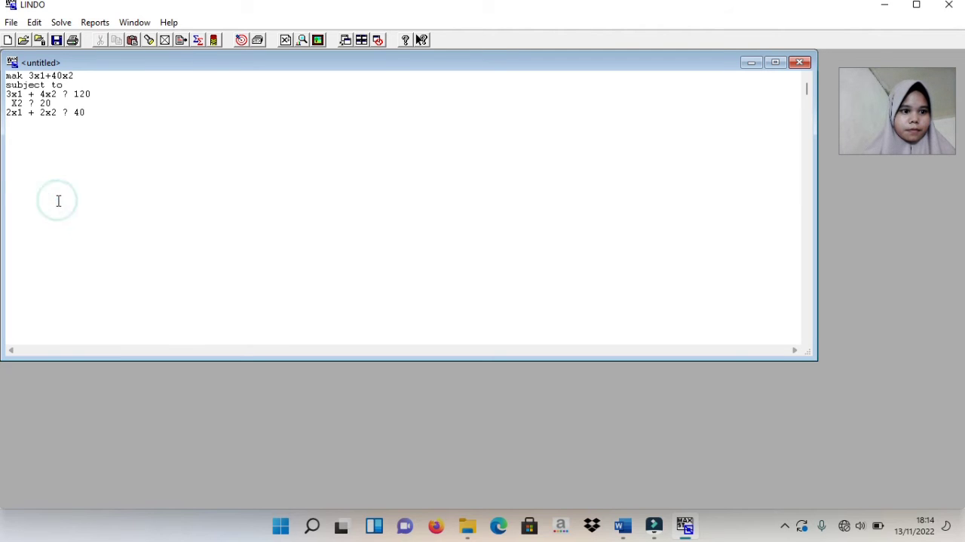
Replace the "?" in each of the three pasted constraints with "<"
click(68, 93)
key(BackSpace)
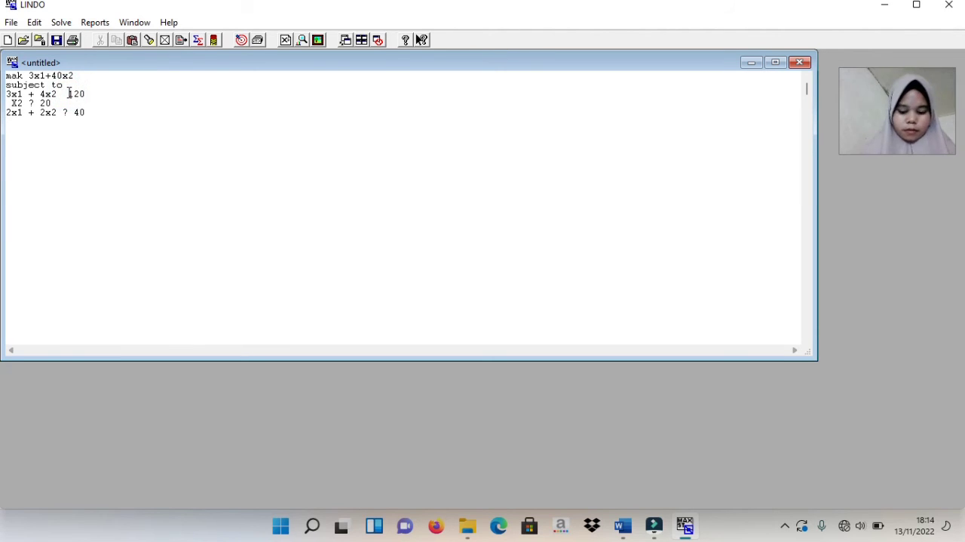
text(<)
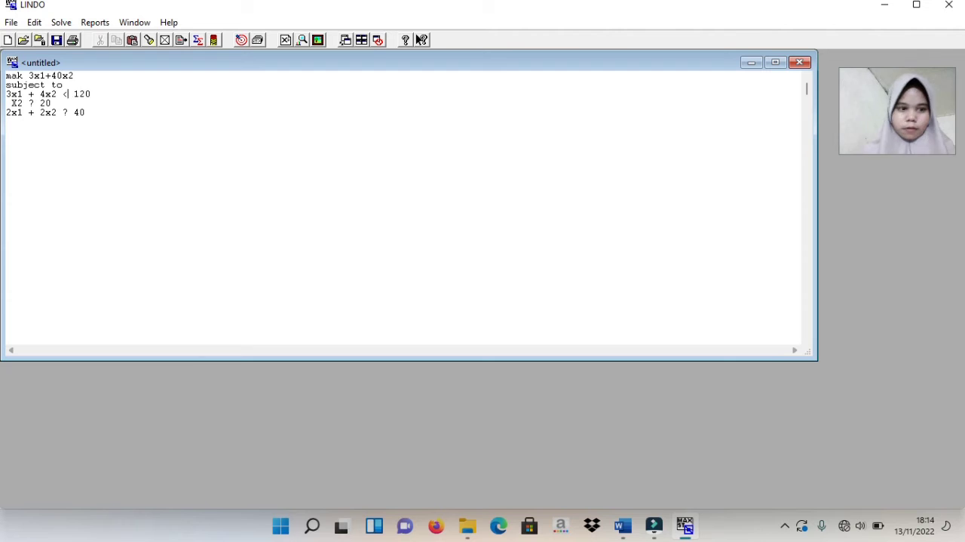
click(35, 95)
click(35, 103)
key(BackSpace)
text(<)
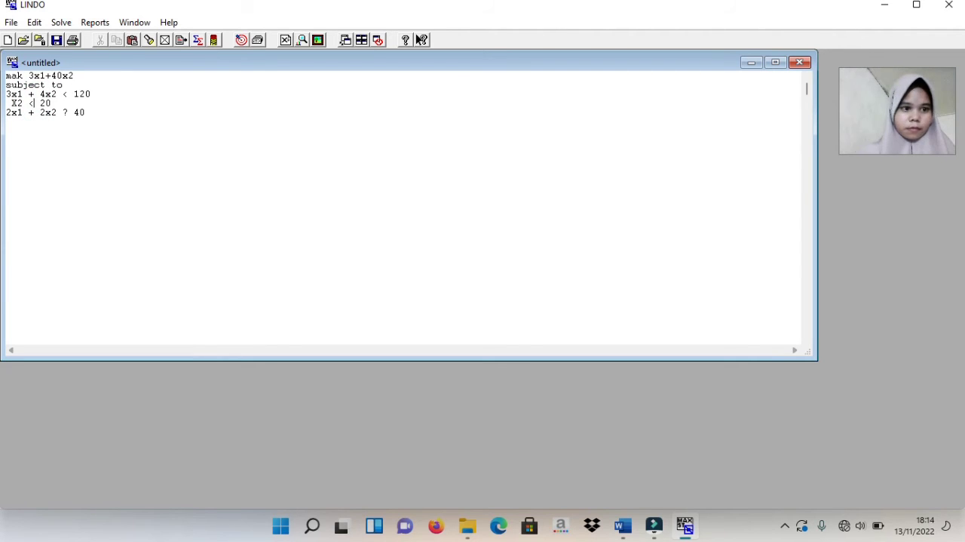
click(71, 113)
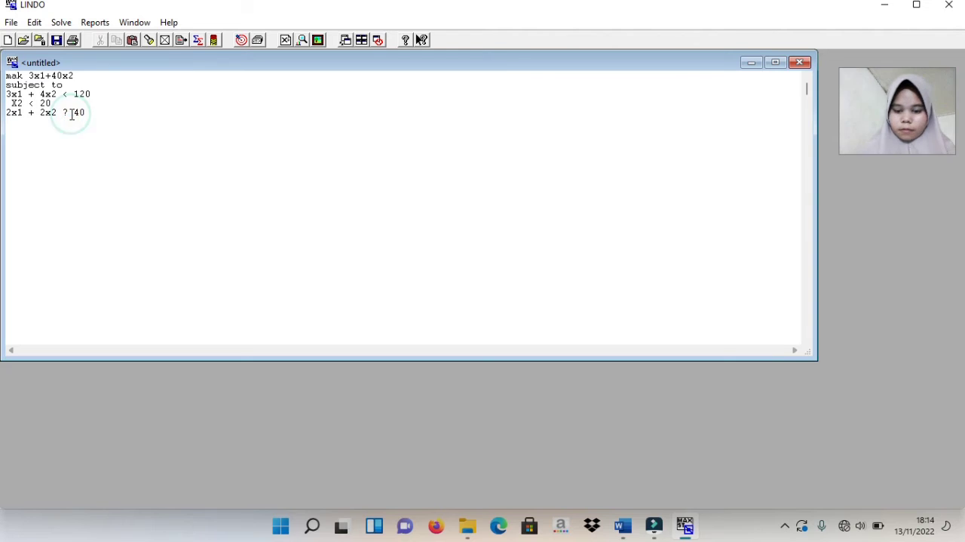
key(BackSpace)
text(<)
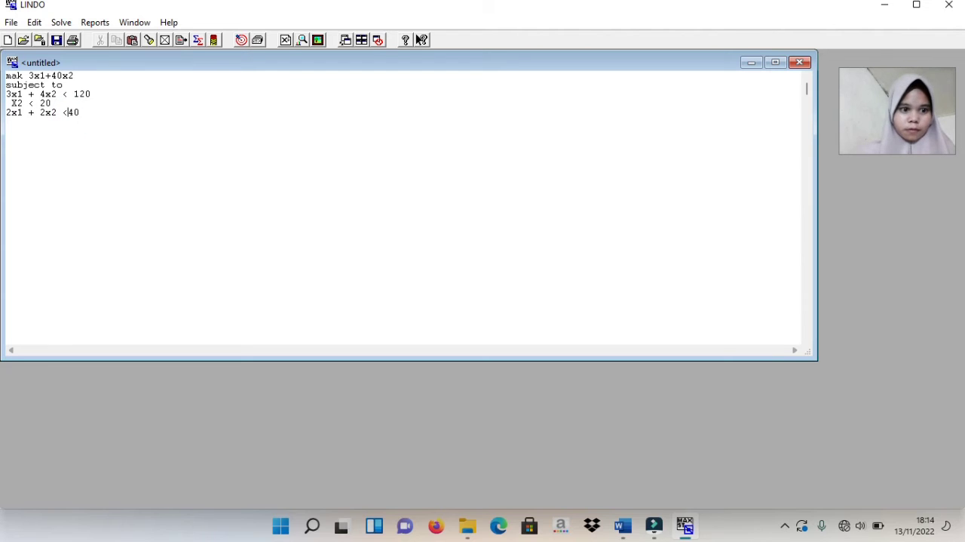
Add "end" on a new line below the constraints and try to solve the model
click(87, 113)
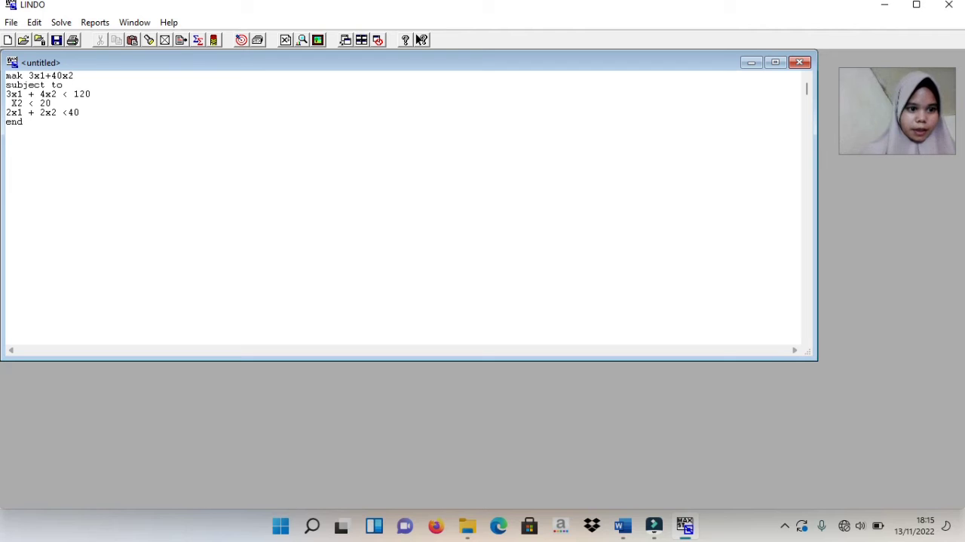
key(ctrl+s)
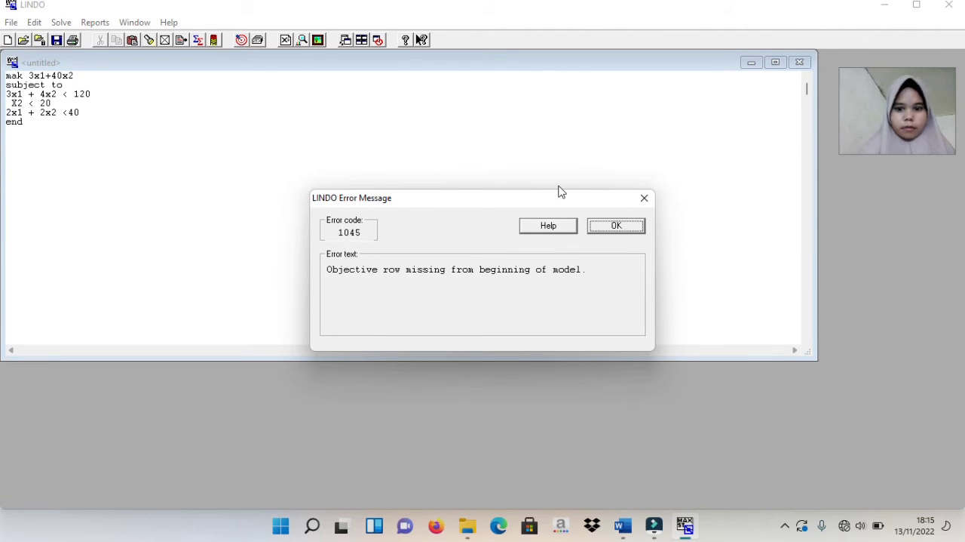
click(645, 197)
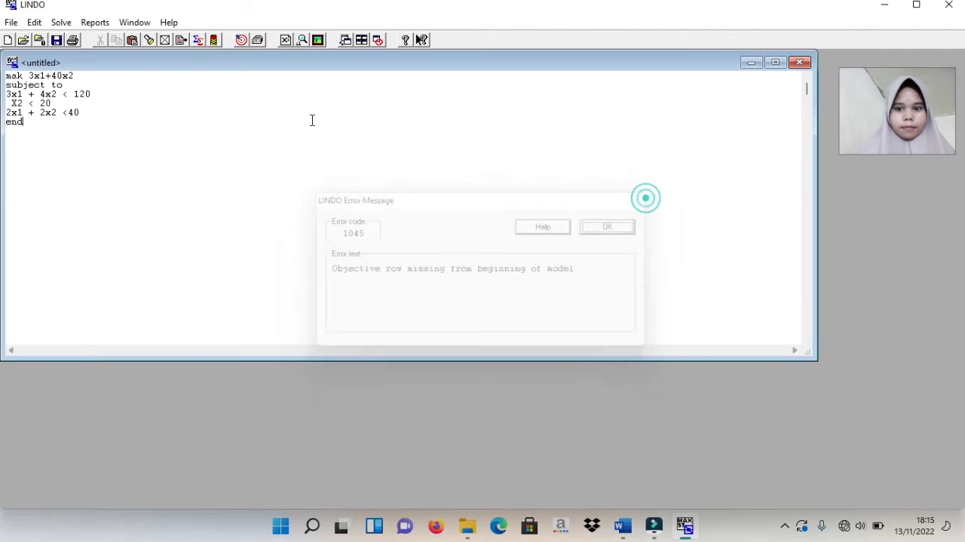
Correct the objective's keyword to "max" and solve the model with range analysis
click(22, 76)
key(BackSpace)
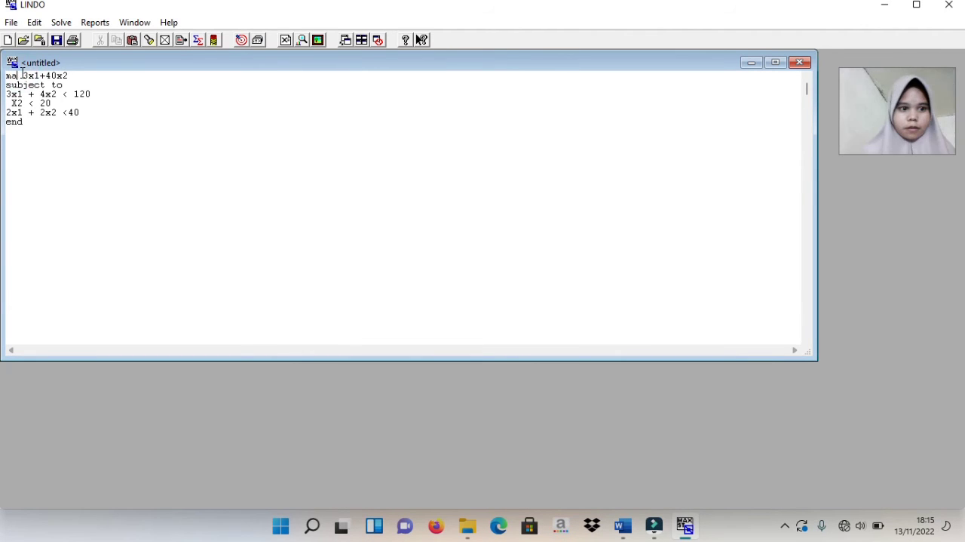
text(x)
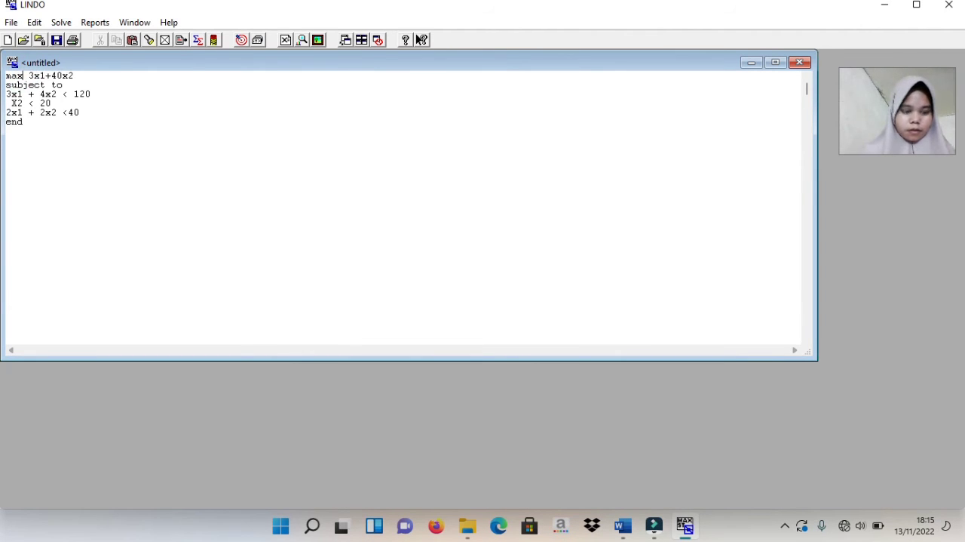
click(32, 126)
key(ctrl+s)
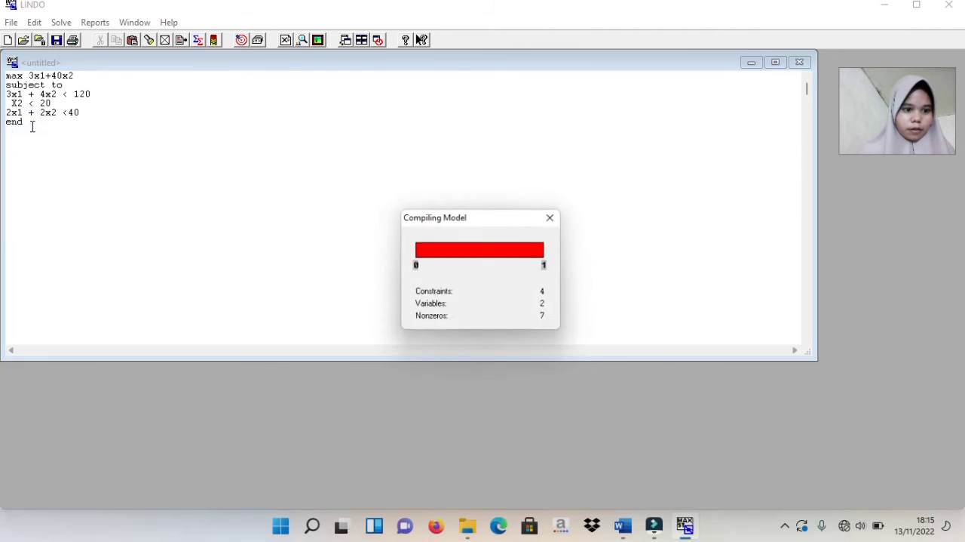
click(485, 307)
click(526, 372)
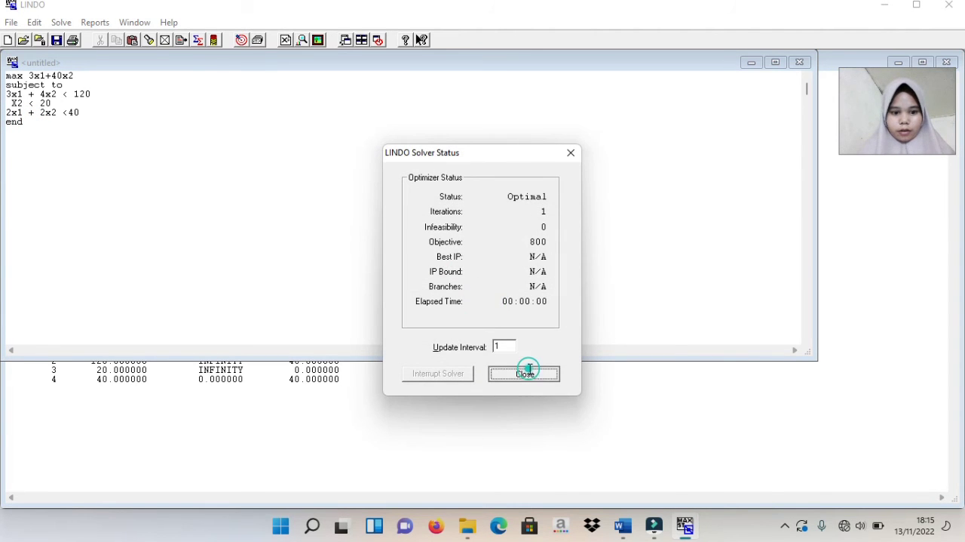
Examine the objective function value in the Reports Window, and close LINDO without saving the untitled model
click(439, 403)
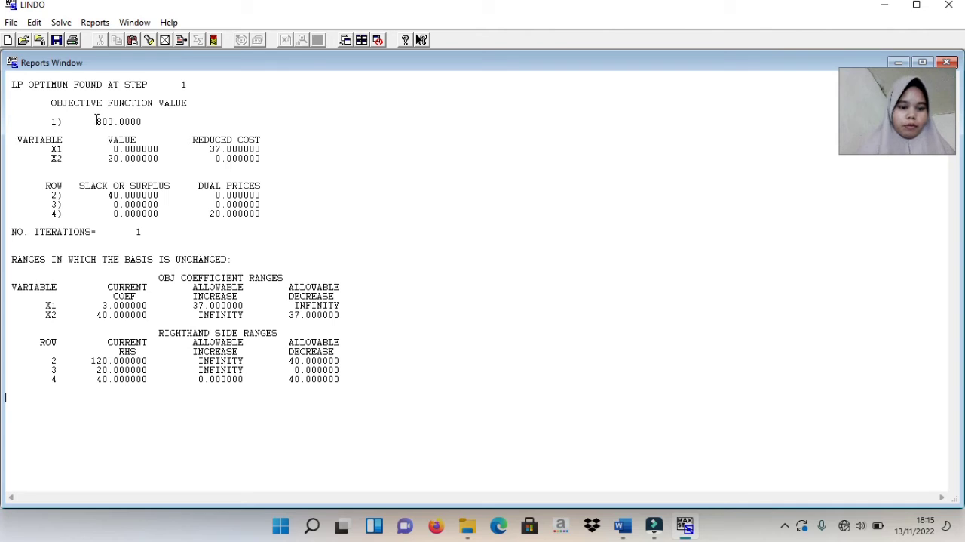
drag(97, 121, 151, 119)
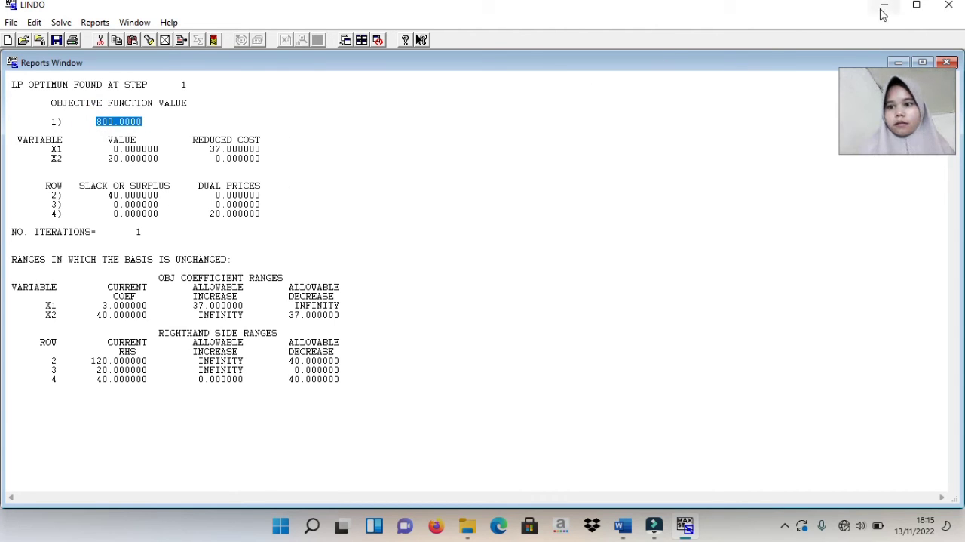
click(948, 7)
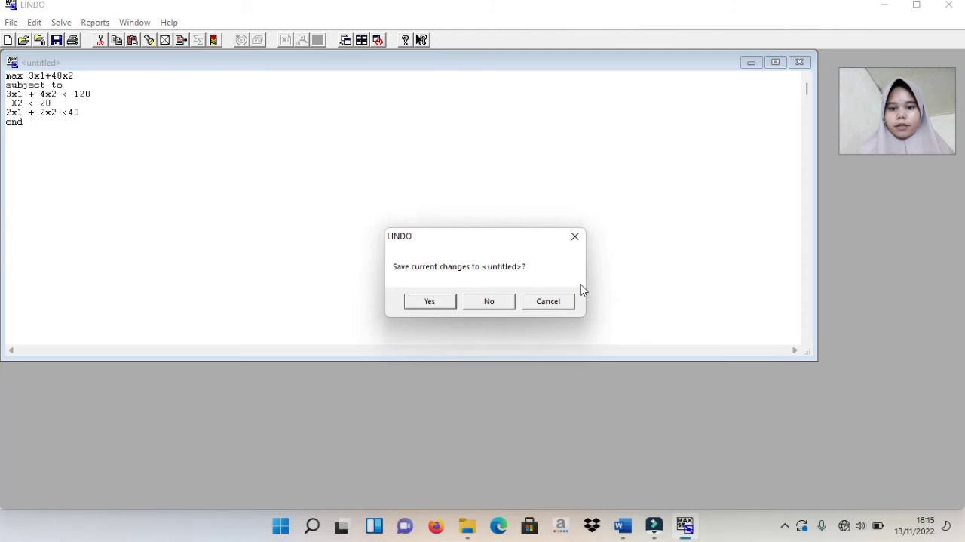
click(488, 301)
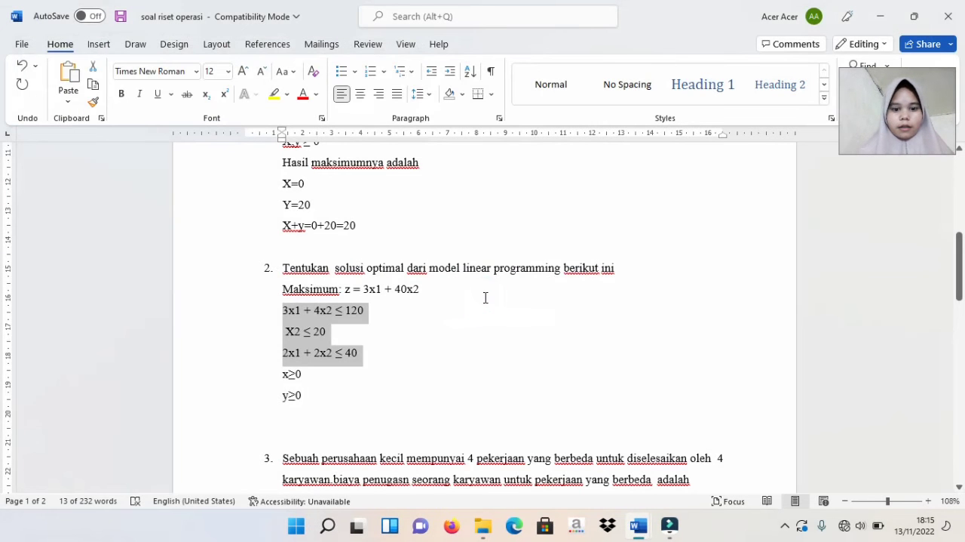
Examine problem 3's description, cost table and assignment model in the Word document
click(531, 373)
scroll(532, 374, down, 5)
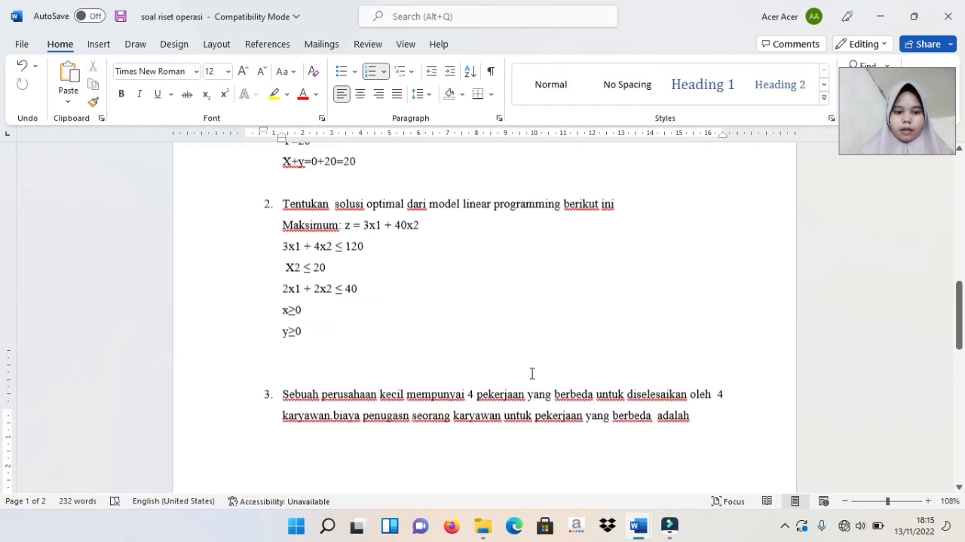
scroll(532, 373, up, 3)
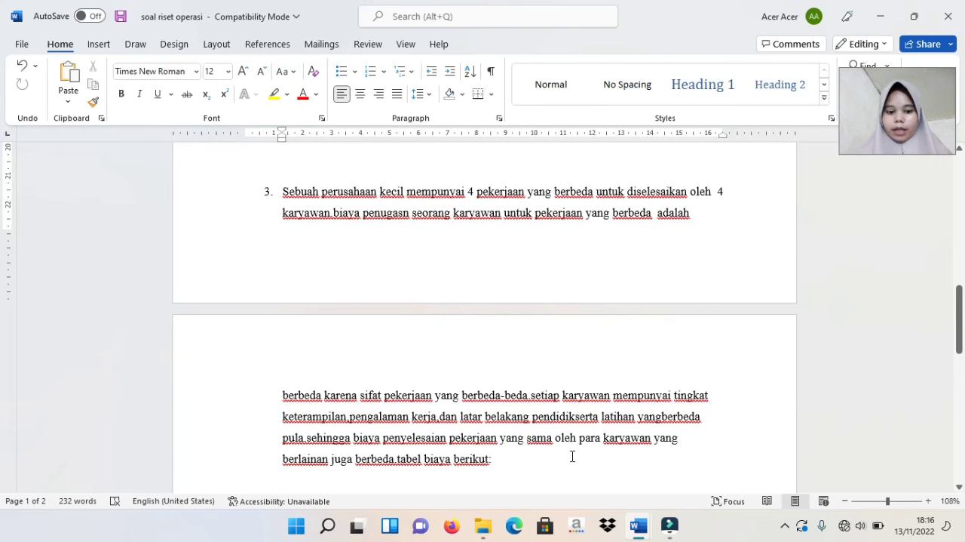
click(349, 482)
scroll(349, 482, down, 5)
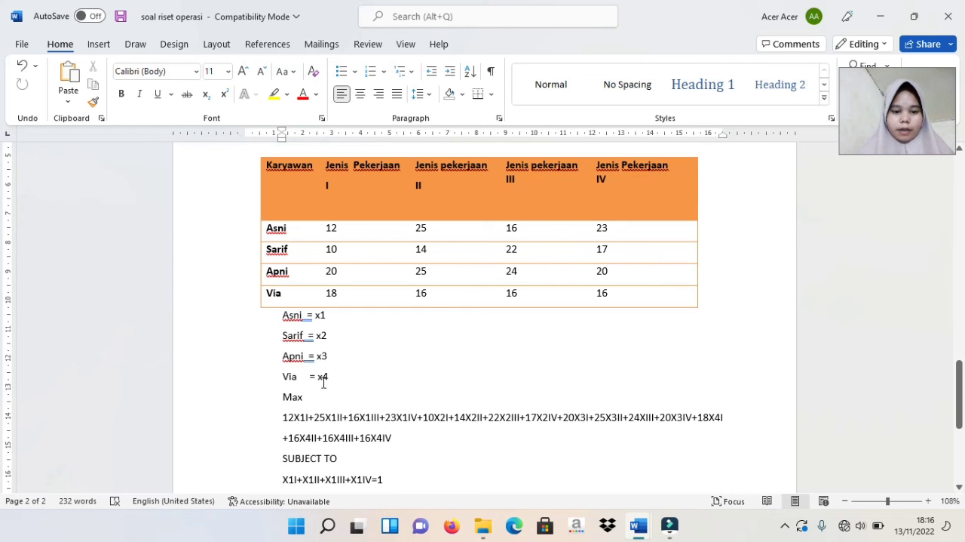
Start LINDO again from the desktop and begin an empty model with "max"
key(super+d)
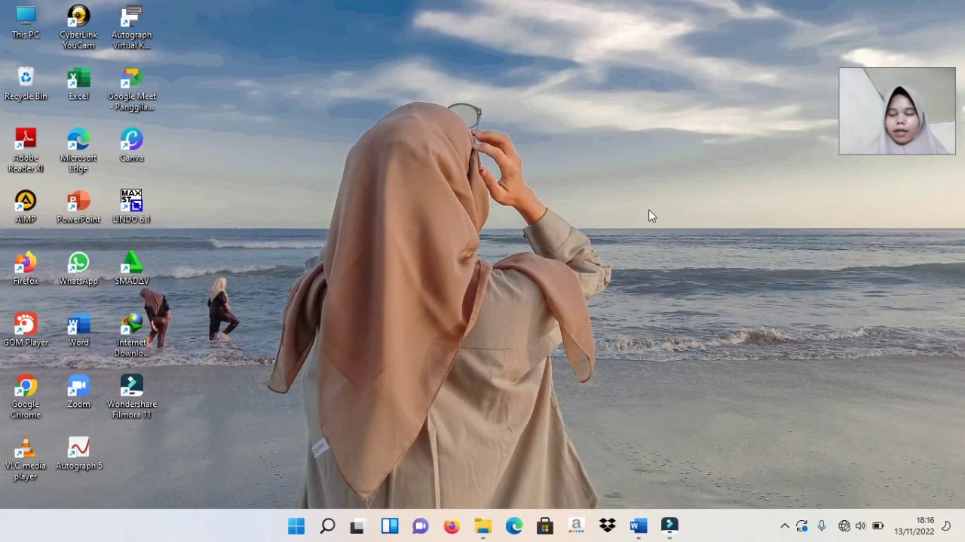
double_click(135, 204)
click(527, 386)
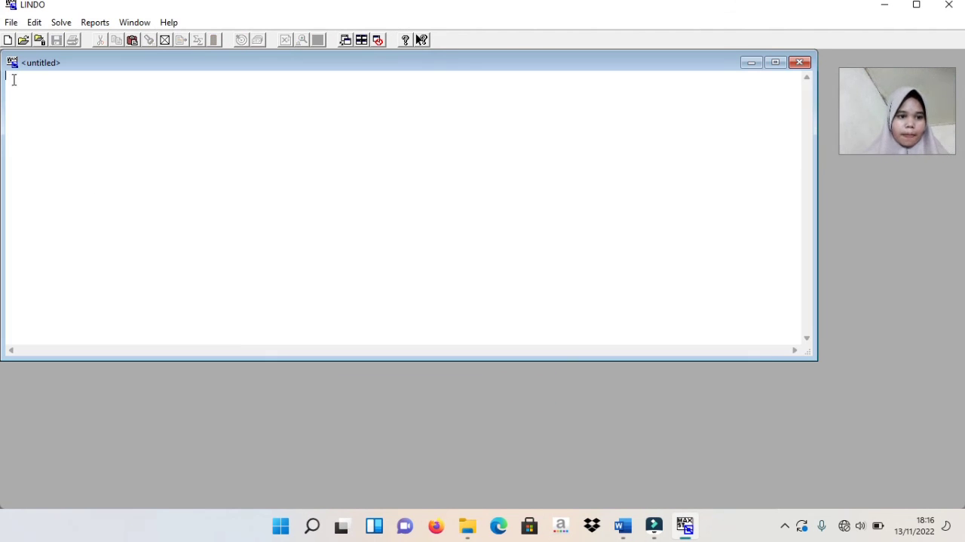
text(max)
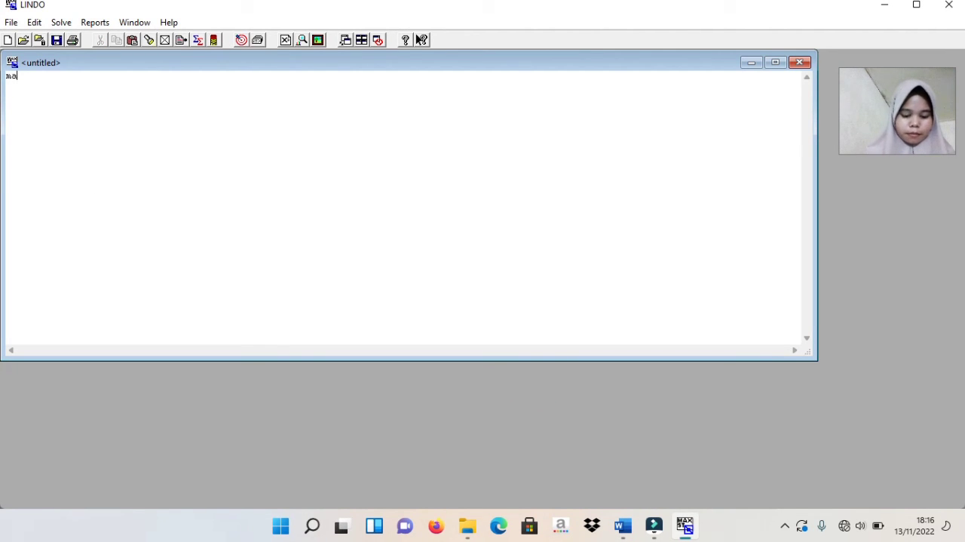
Copy problem 3's full objective function from Word into the LINDO model after "max", with "subject to" on the following line
click(623, 528)
click(700, 450)
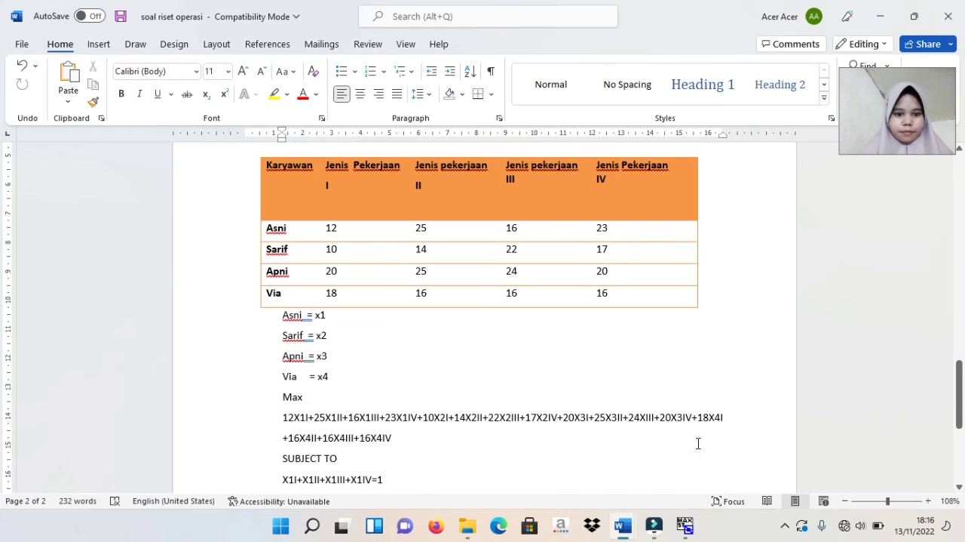
click(278, 414)
drag(279, 415, 398, 444)
right_click(383, 437)
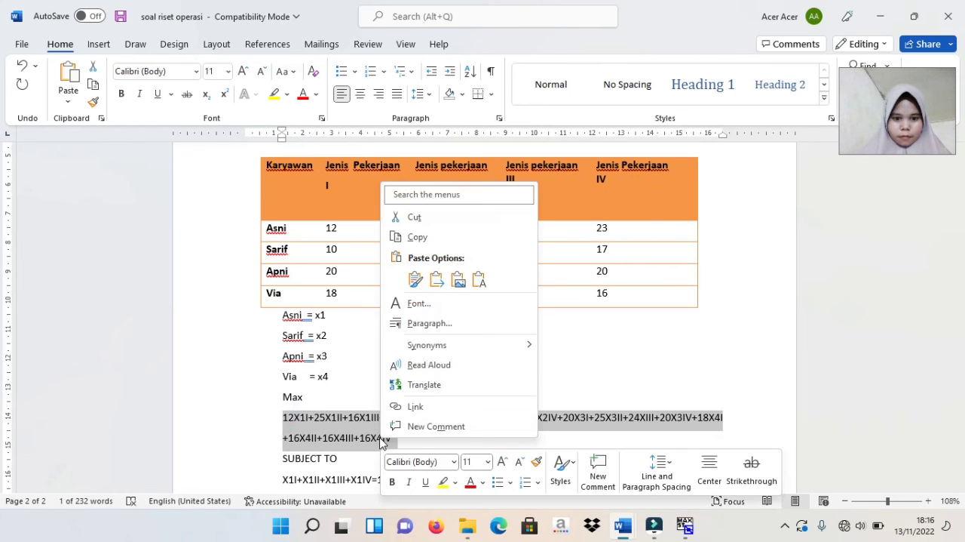
click(419, 237)
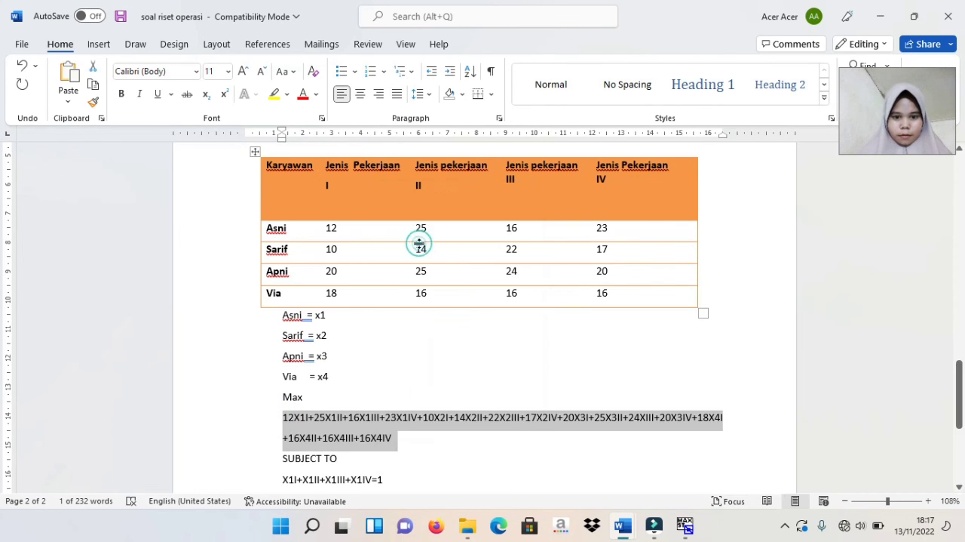
click(692, 529)
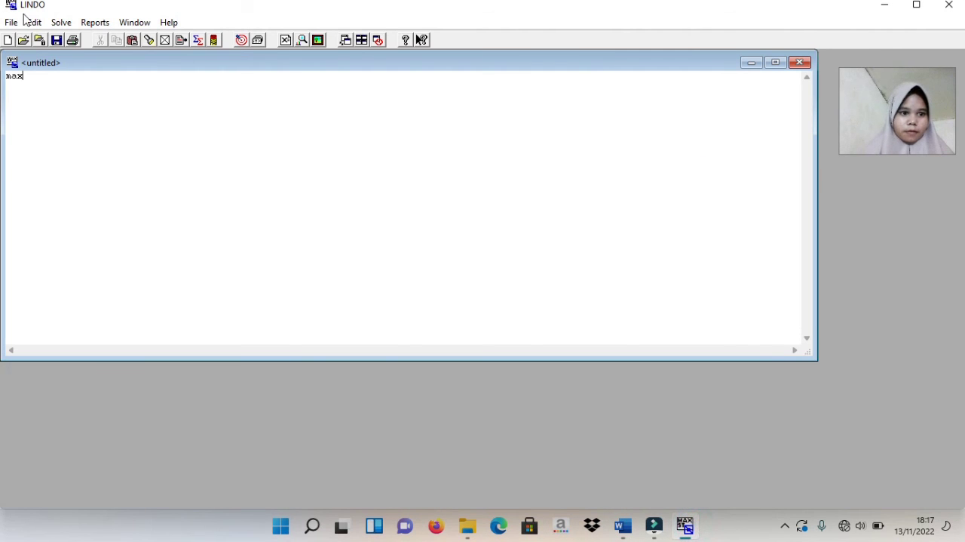
right_click(42, 90)
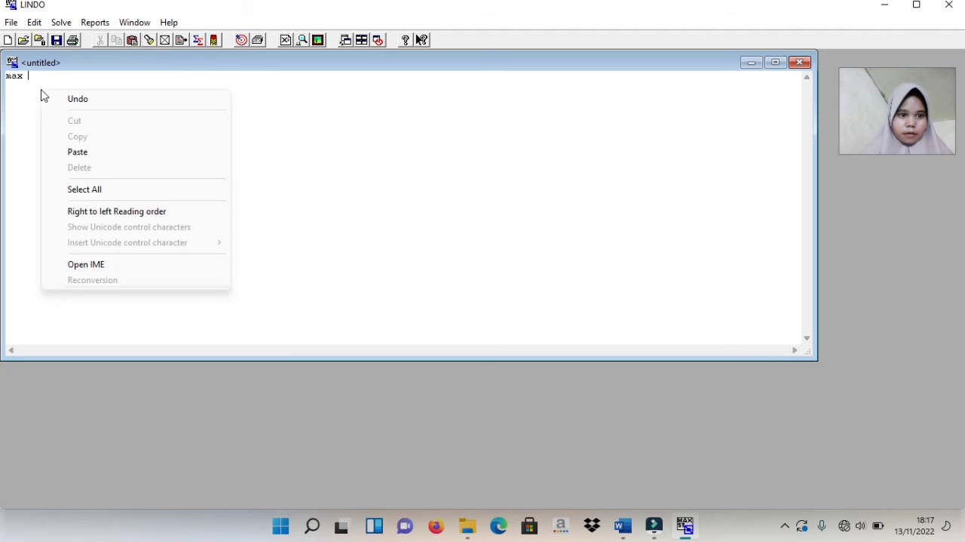
click(74, 148)
key(Return)
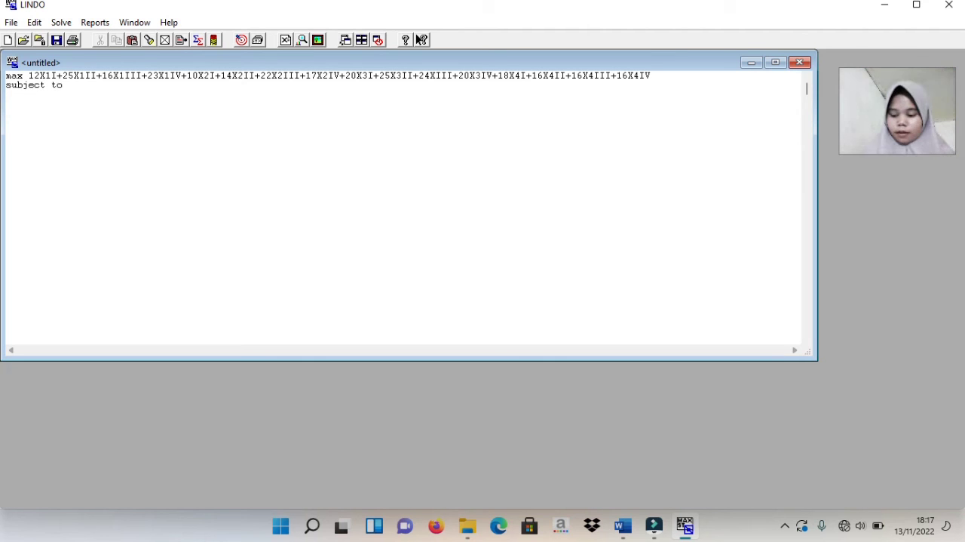
Copy problem 3's eight constraint equations, from X1I+X1II+X1III+X1IV=1 through X1IV+X2IV+X3IV+X4IV=1, in the Word document
click(623, 527)
click(650, 496)
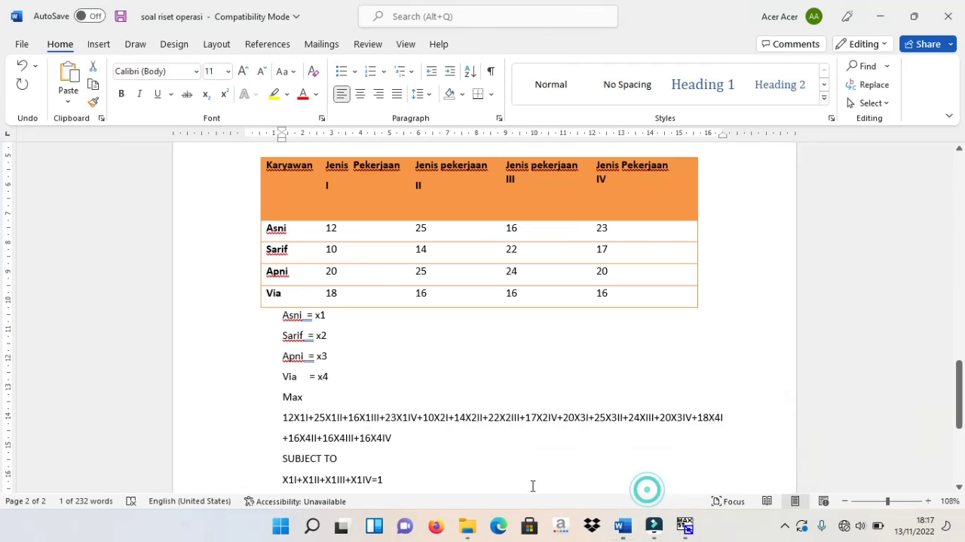
click(494, 433)
scroll(493, 428, down, 5)
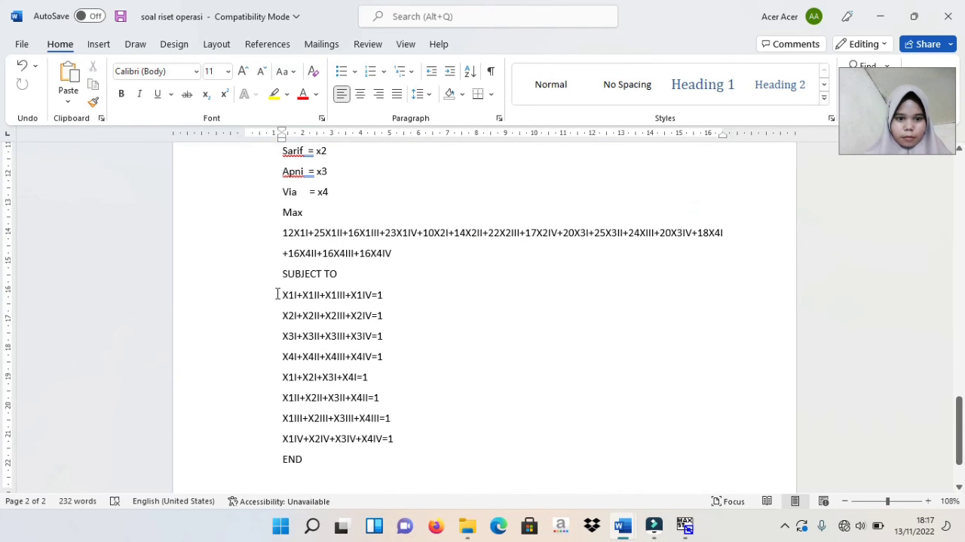
click(278, 295)
drag(278, 294, 398, 444)
right_click(340, 419)
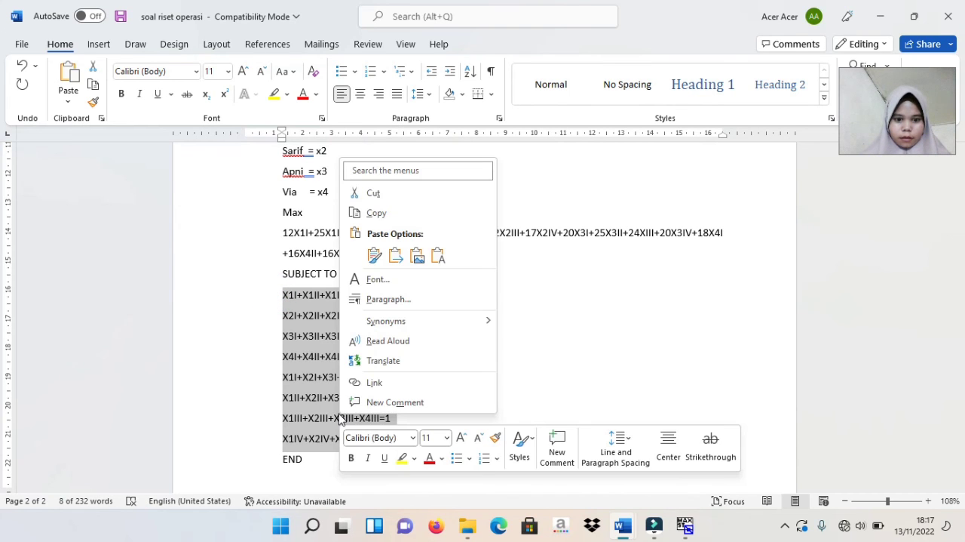
click(375, 214)
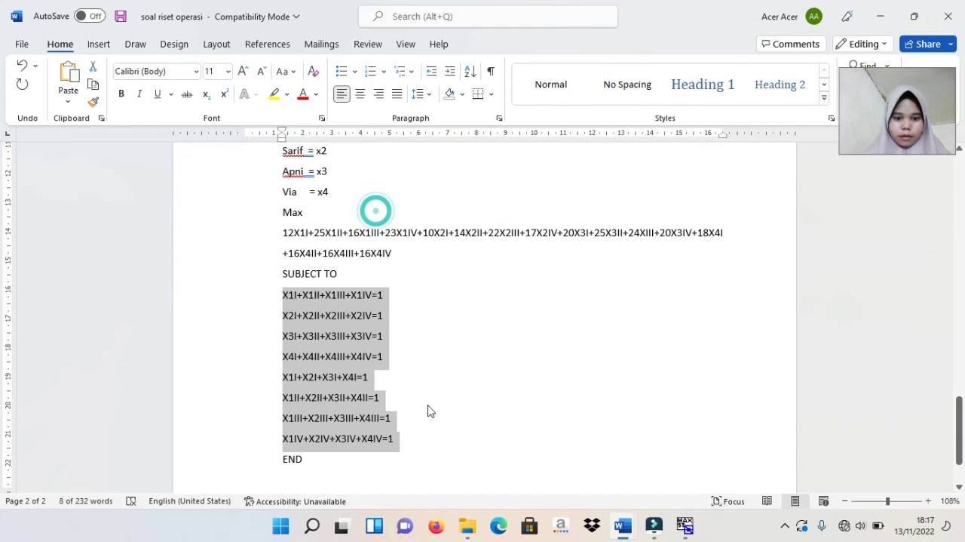
Paste the constraints below "subject to" in the LINDO model and finish the model with "end"
click(690, 532)
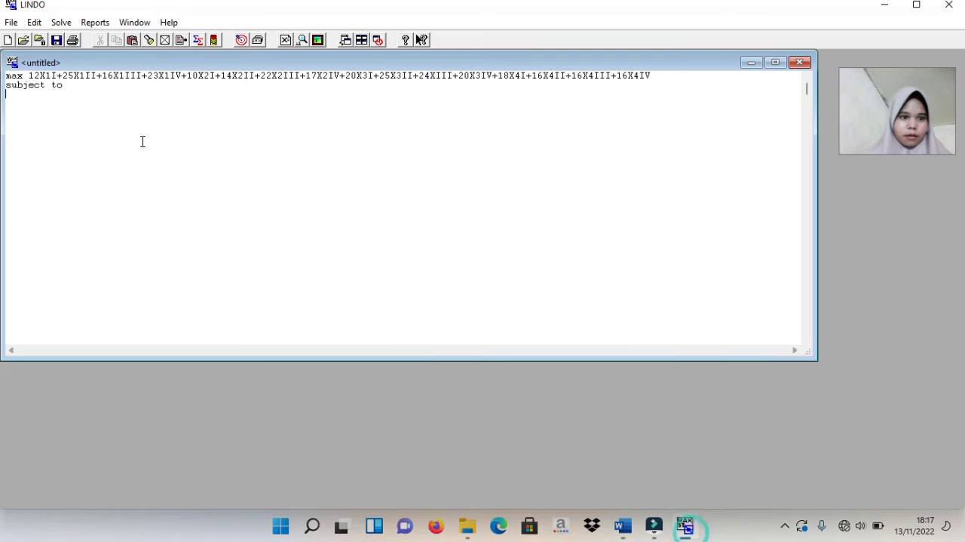
right_click(14, 98)
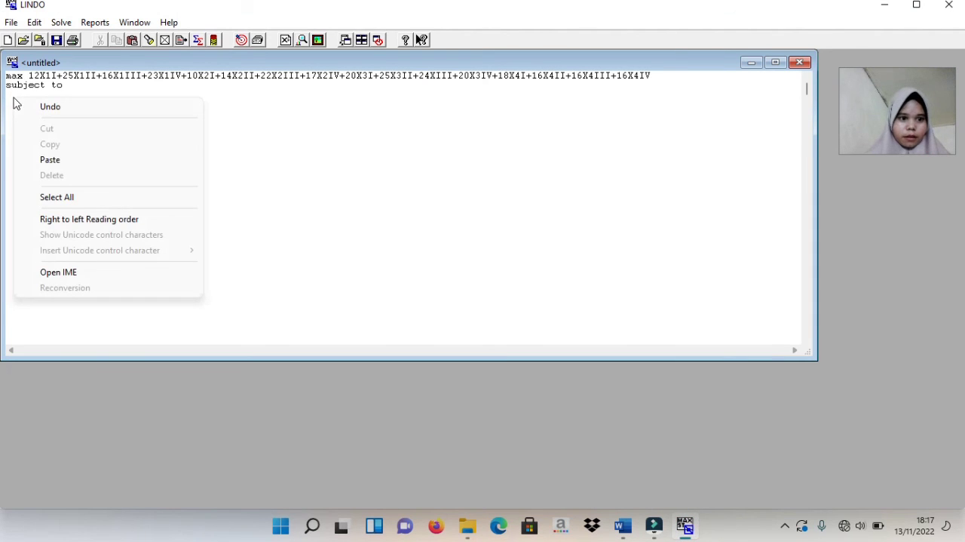
click(47, 157)
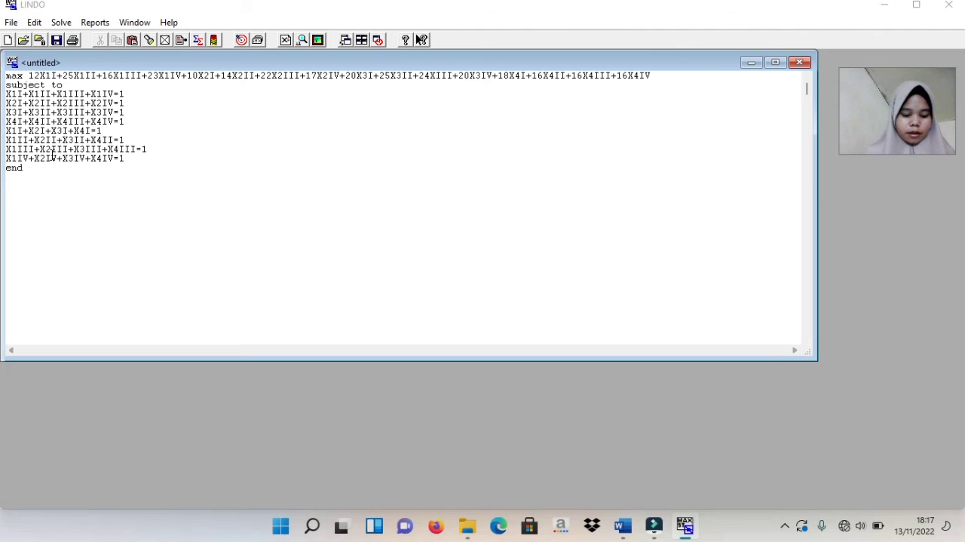
Solve problem 3's model, dismiss the solver dialogs, and examine the objective function value in the Reports Window
key(ctrl+s)
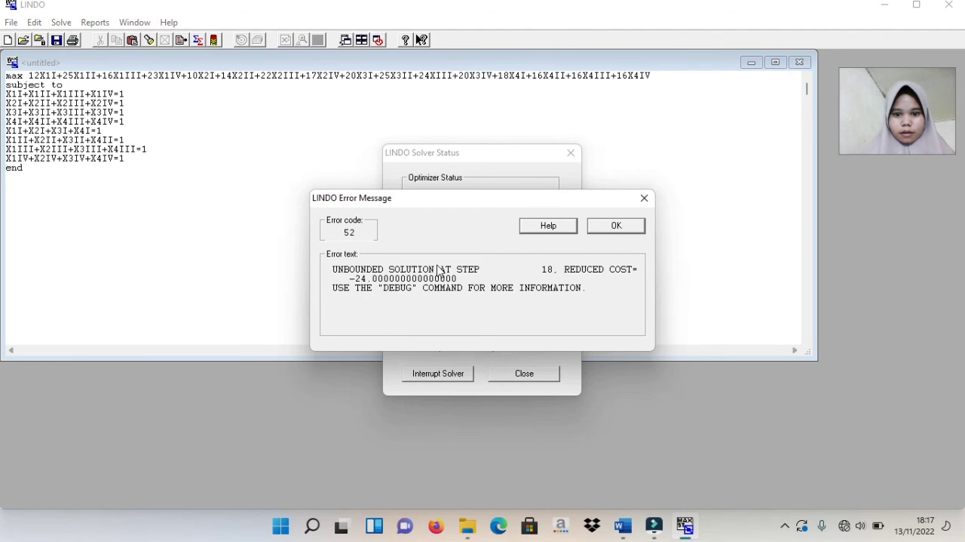
click(644, 209)
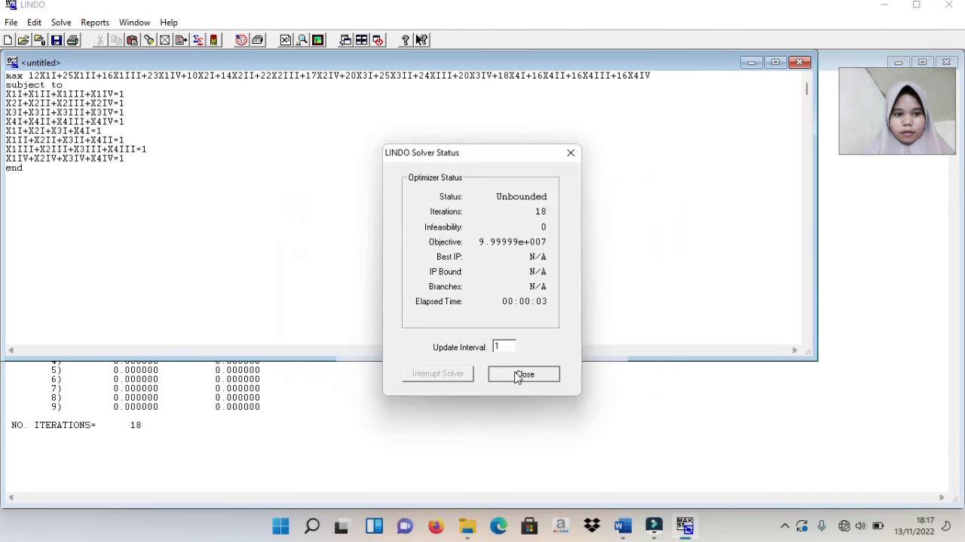
click(516, 371)
click(389, 411)
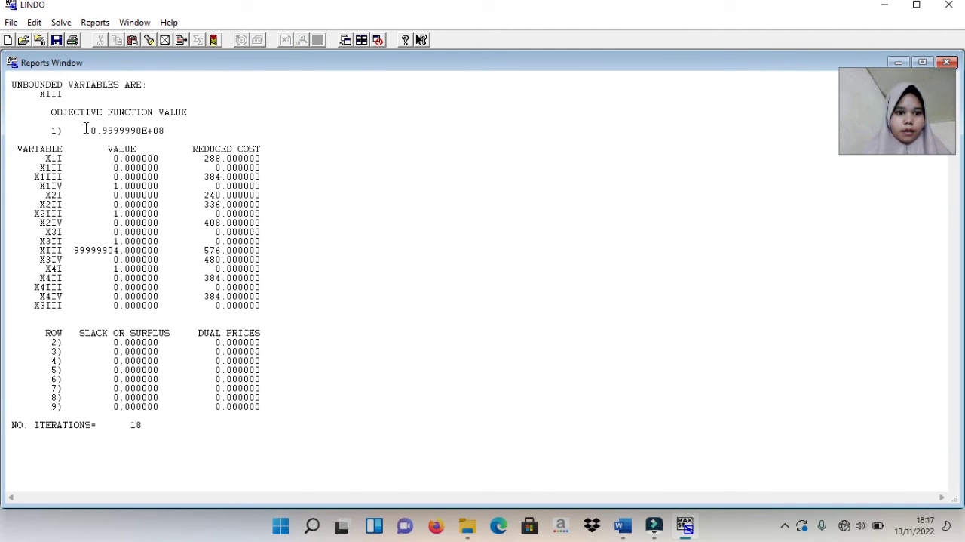
drag(51, 129, 171, 131)
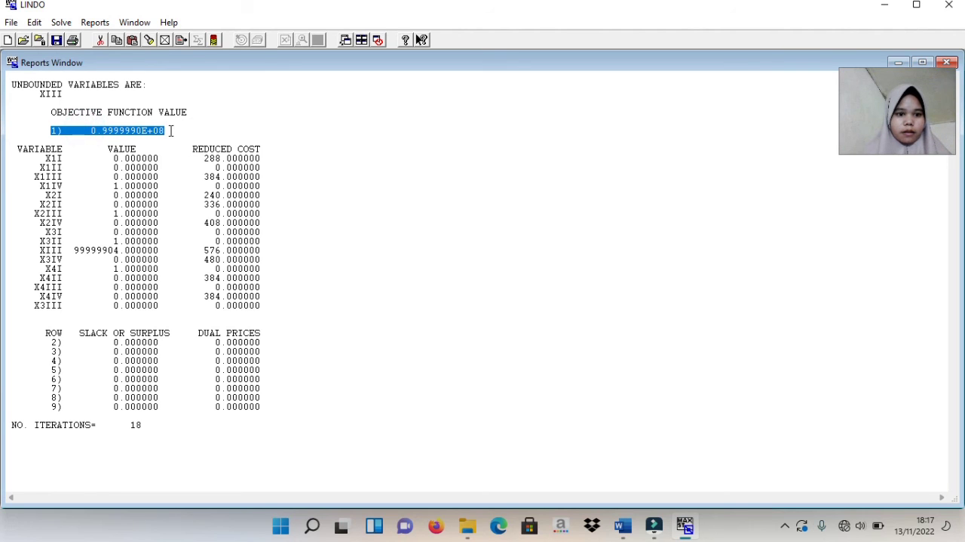
click(172, 131)
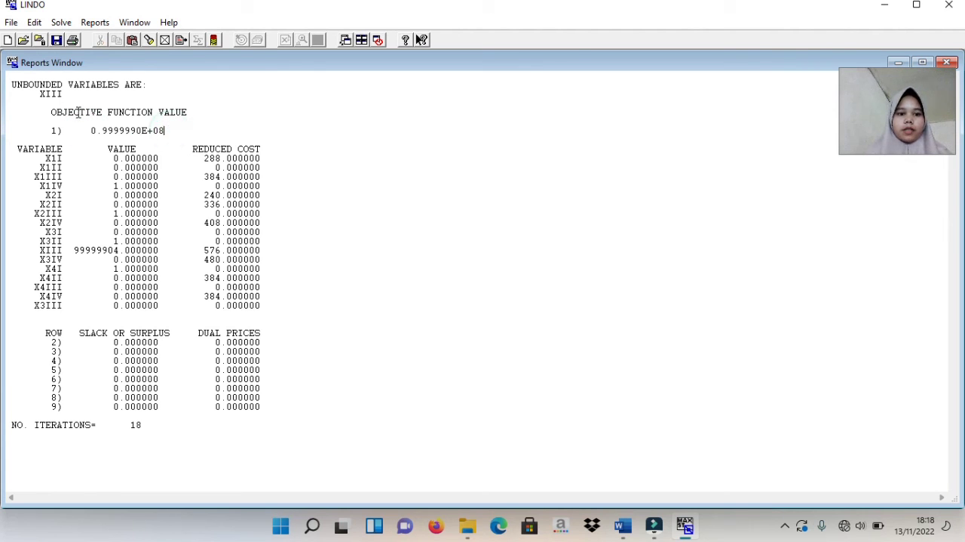